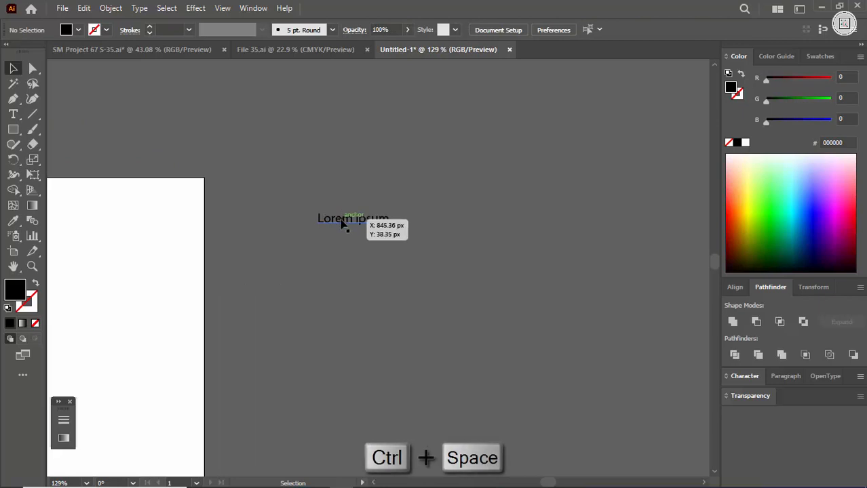
- Duplicate the "Lorem ipsum" text horizontally beside the original and repeat the duplication to form a row of eleven
drag(342, 222, 420, 227)
key(ctrl+d)
key(ctrl+d)
key(ctrl+d)
key(ctrl+d)
key(ctrl+d)
key(ctrl+d)
key(ctrl+d)
key(ctrl+d)
key(ctrl+d)
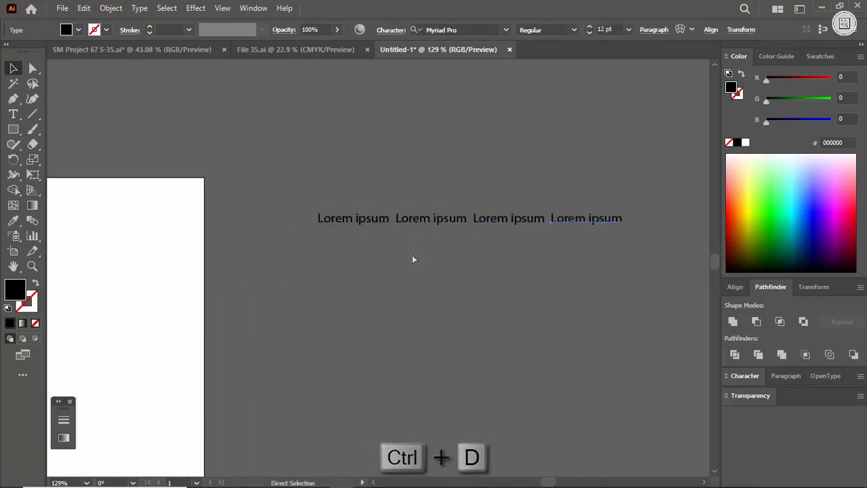
- Delete the last two "Lorem ipsum" copies at the far end of the row
key(ctrl+space)
drag(448, 273, 103, 209)
drag(343, 237, 322, 238)
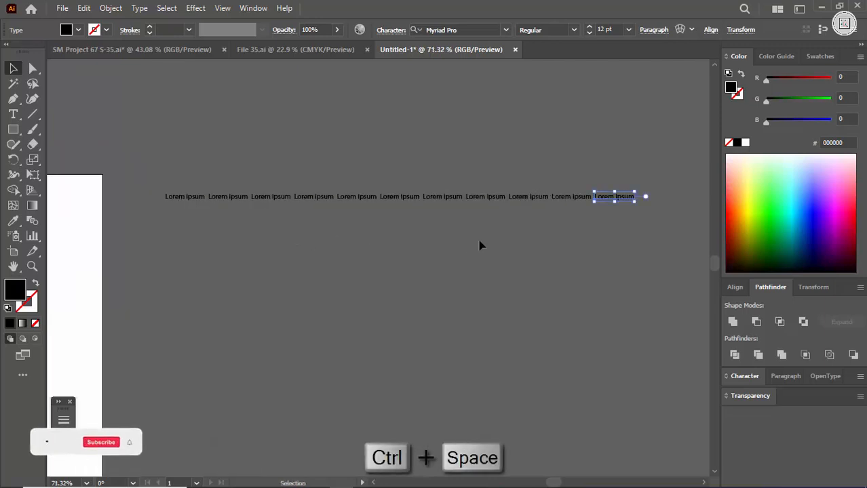
drag(563, 173, 643, 239)
key(Delete)
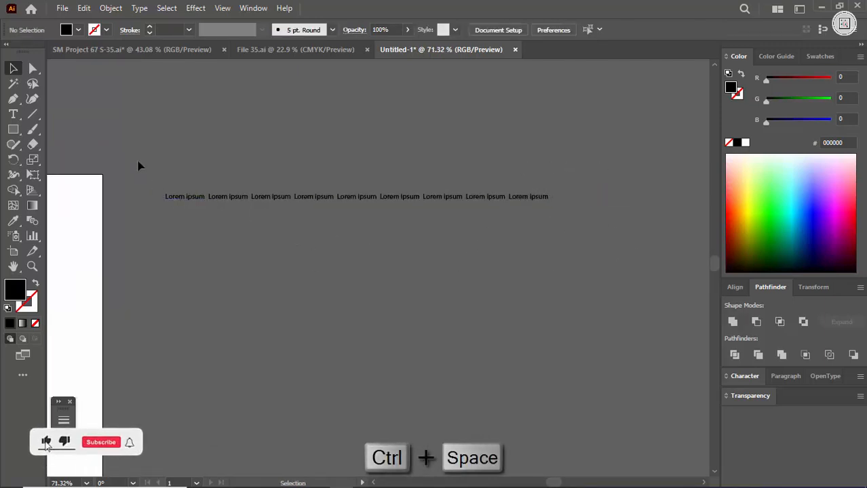
- Duplicate the whole row of nine "Lorem ipsum" texts directly below the original row
drag(614, 286, 259, 306)
key(ctrl+space)
key(ctrl+space)
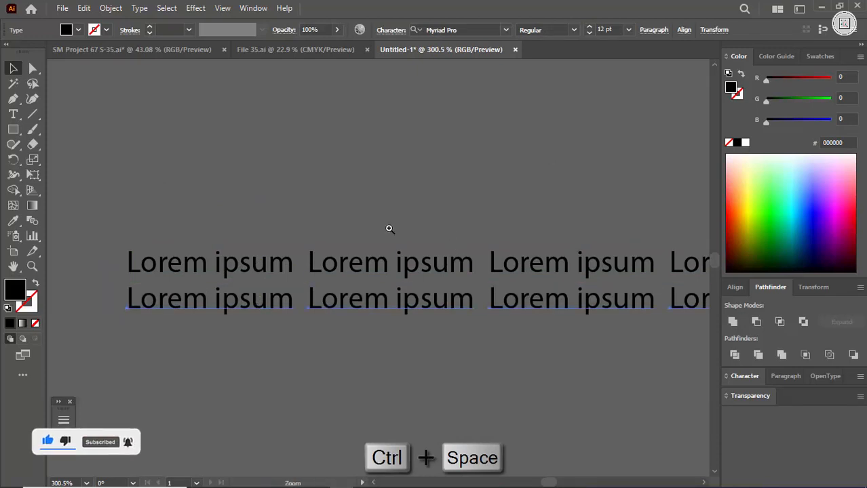
drag(407, 228, 336, 238)
key(space)
drag(438, 301, 234, 238)
key(ctrl+space)
drag(583, 310, 549, 309)
click(549, 309)
- Repeat the row duplication downward until the text forms a block of sixteen rows
key(ctrl+d)
key(ctrl+d)
key(ctrl+d)
key(ctrl+d)
key(ctrl+d)
key(ctrl+d)
key(ctrl+d)
key(ctrl+d)
key(ctrl+d)
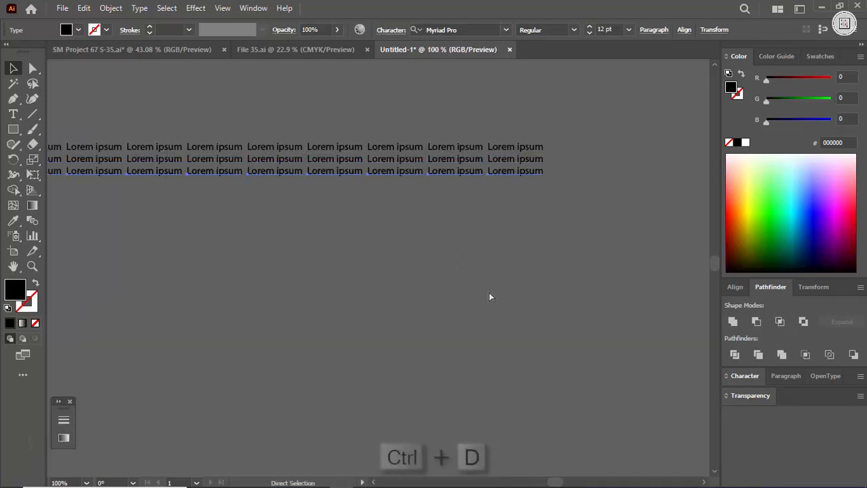
key(ctrl+d)
key(ctrl+d)
key(ctrl+d)
key(ctrl+d)
key(ctrl+d)
- Group all the "Lorem ipsum" rows and fill the group with white (FFFFFF)
key(ctrl+space)
drag(583, 274, 483, 284)
drag(322, 191, 616, 377)
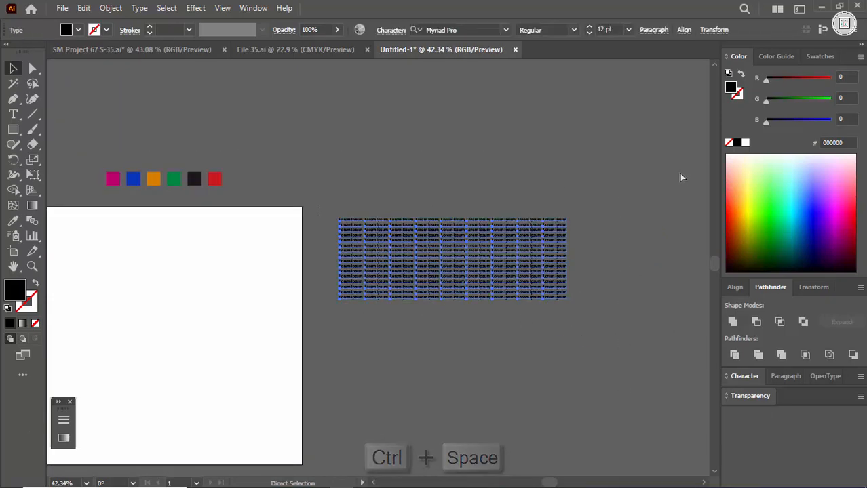
key(ctrl+g)
click(746, 143)
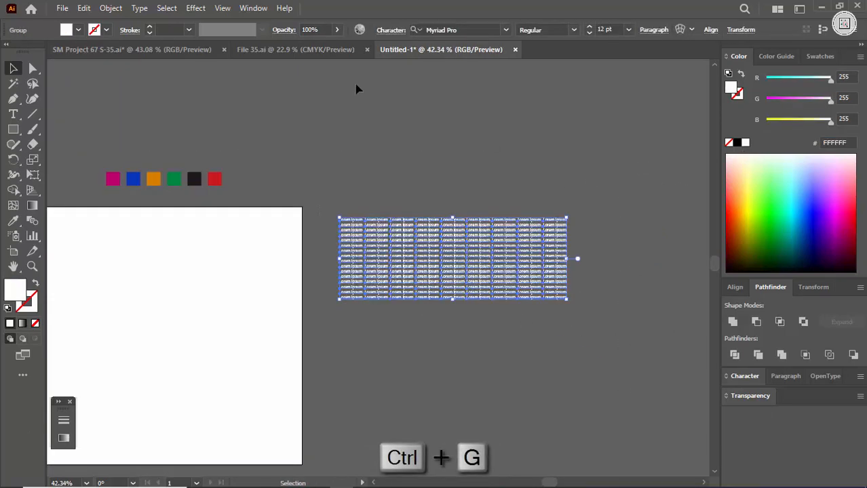
- Save the white text block as a dynamic Graphic symbol named "text" and delete the block from the canvas
click(247, 7)
mouse_move(288, 480)
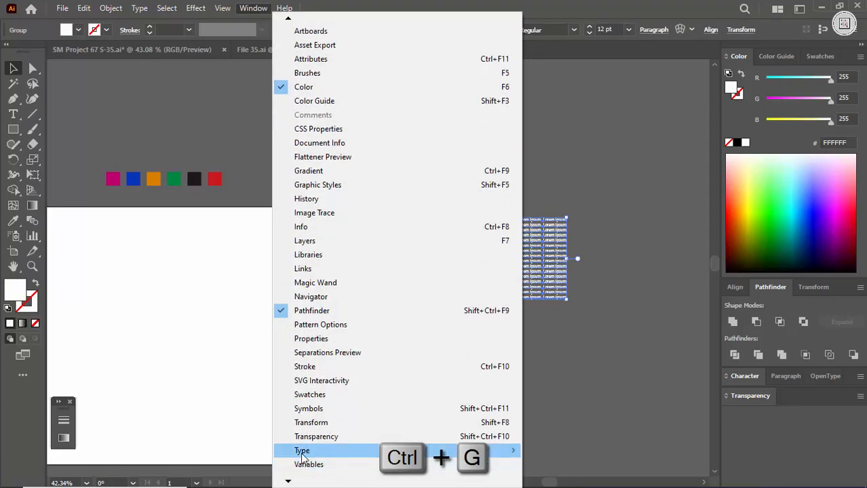
click(309, 409)
drag(482, 253, 558, 316)
click(434, 210)
click(433, 232)
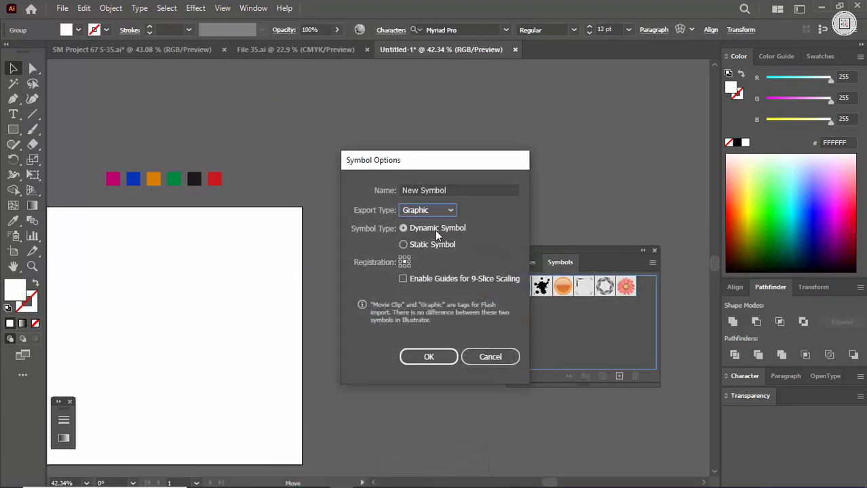
key(ctrl+a)
key(BackSpace)
text(text)
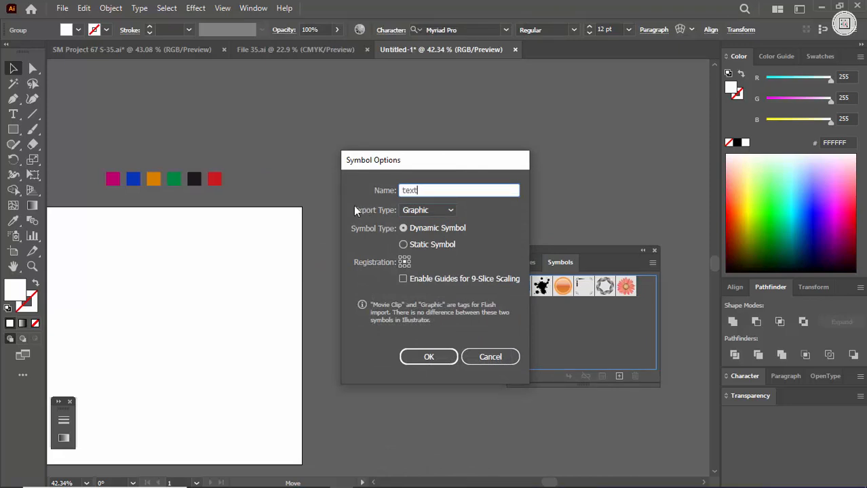
key(Return)
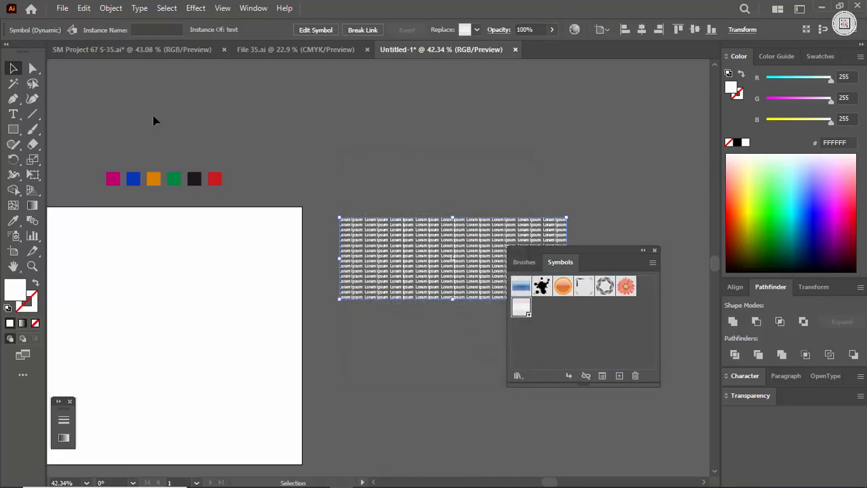
drag(341, 147, 426, 316)
key(Delete)
- Draw a small circle near the centre of the artboard and fill it with black (000000)
drag(252, 342, 327, 289)
scroll(202, 260, up, 2)
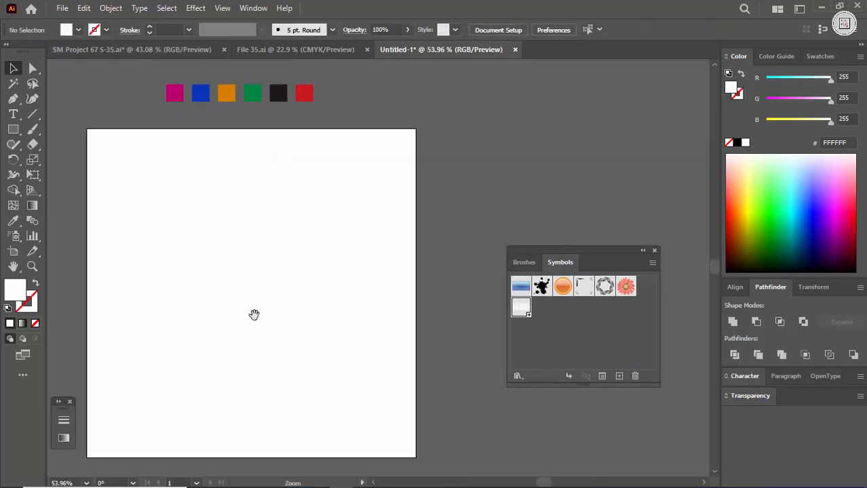
drag(254, 313, 262, 302)
drag(13, 129, 61, 160)
drag(213, 258, 268, 310)
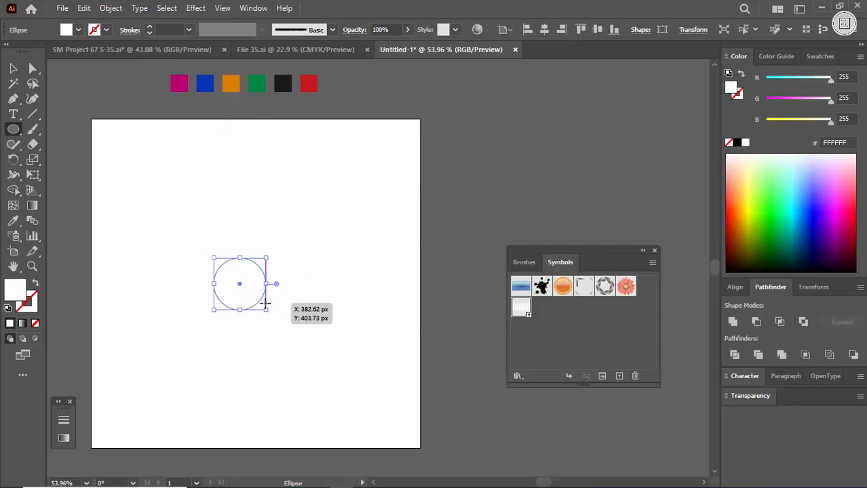
key(v)
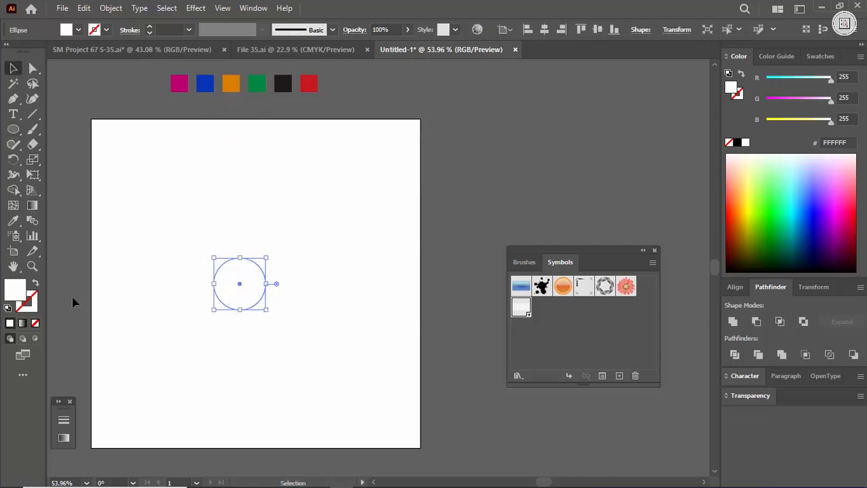
click(738, 142)
click(290, 292)
click(258, 281)
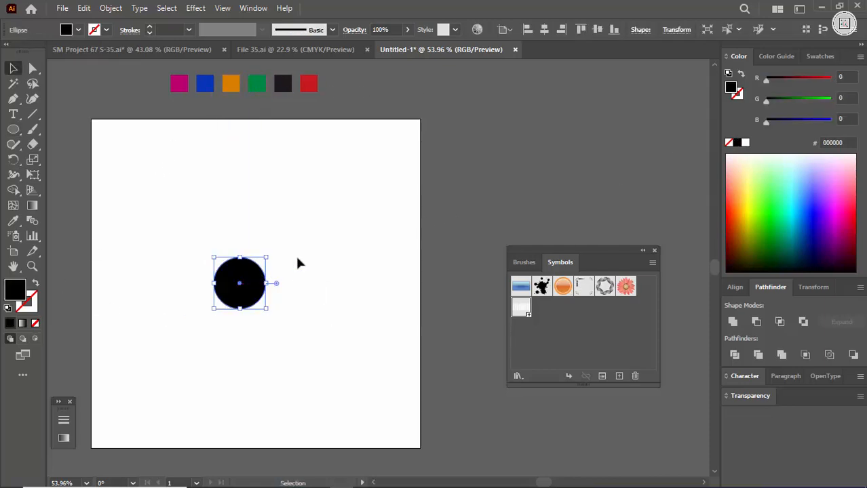
- Apply the 3D Revolve (Classic) effect with preview to the black circle, with an offset of 150 pt from the left edge
ctrl+click(237, 288)
click(197, 8)
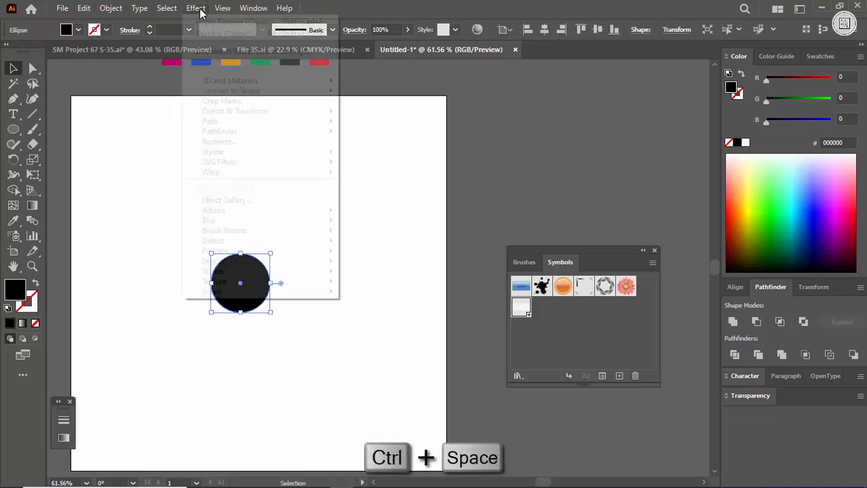
mouse_move(231, 80)
mouse_move(399, 153)
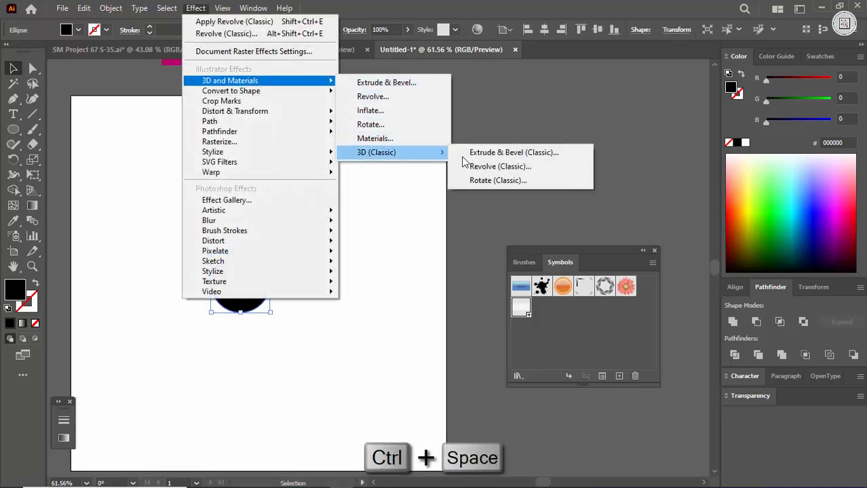
click(500, 166)
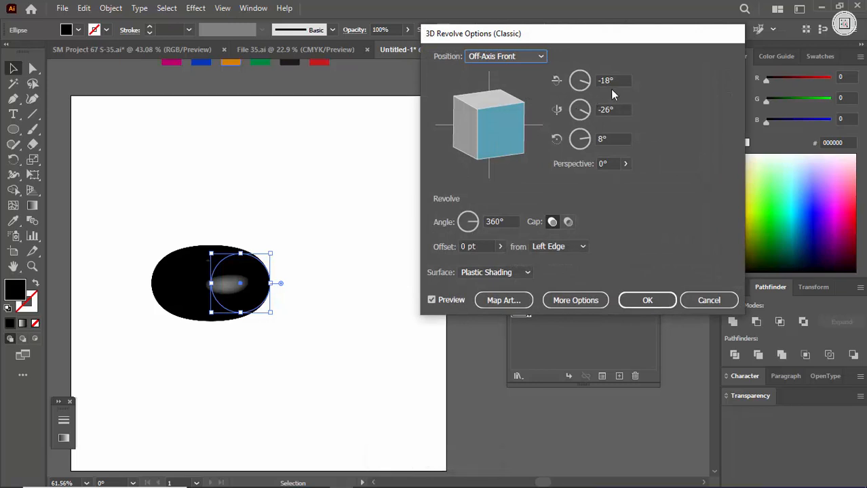
double_click(479, 246)
text(150)
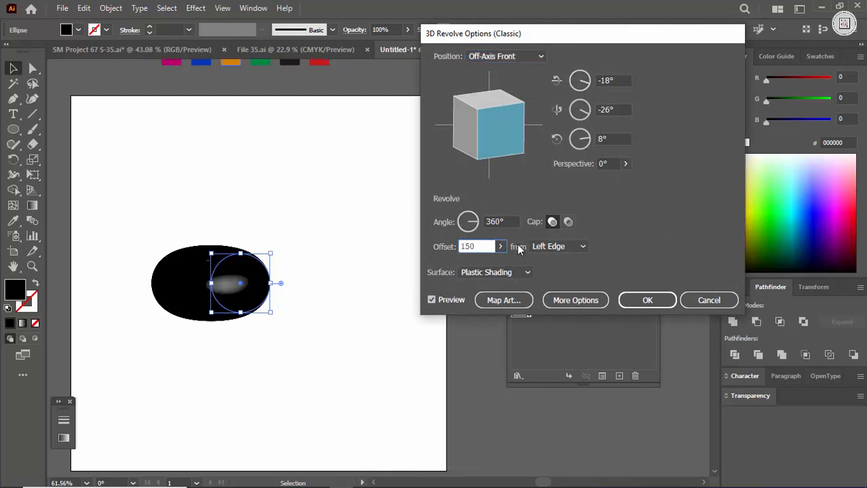
- Set the revolved shape's rotation around the X axis to -40°
double_click(614, 81)
key(Down)
key(Down)
key(Down)
key(Down)
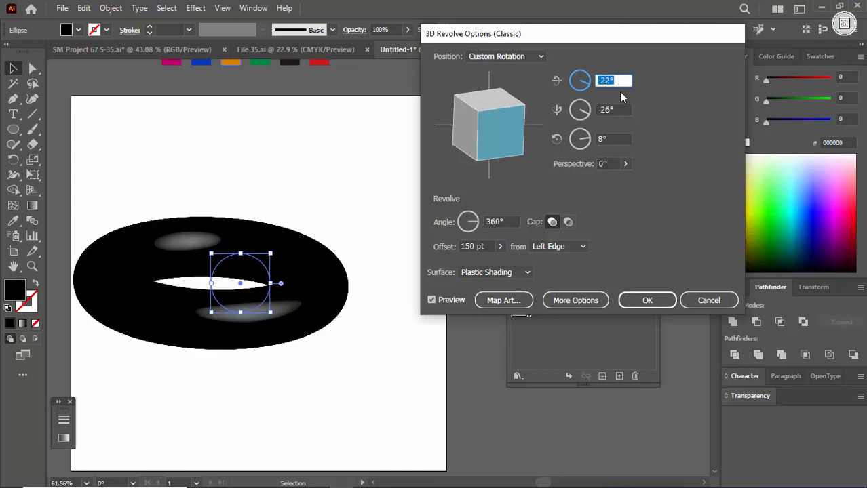
key(Down)
key(Down)
key(Down)
key(Down)
key(Down)
key(Down)
key(Down)
key(Down)
key(Down)
key(Down)
key(Down)
key(Down)
key(Down)
key(Down)
key(Down)
key(Down)
key(Down)
key(Down)
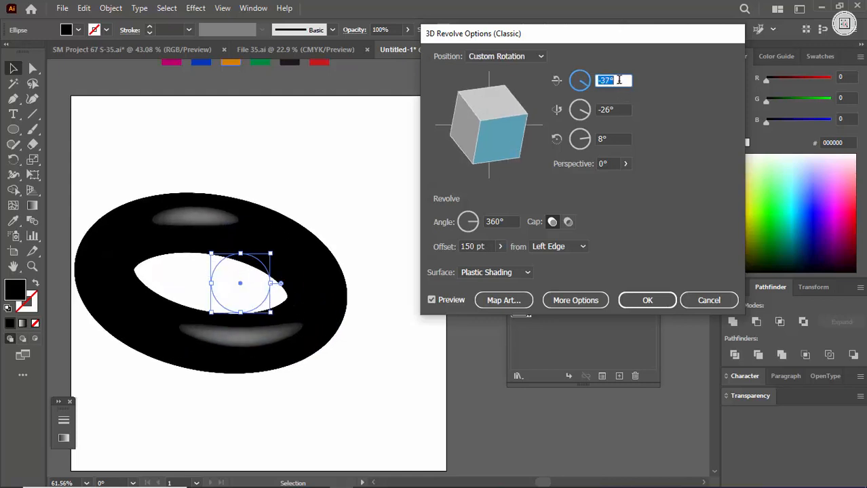
- Set the revolved shape's rotation around the Y axis to -53°
double_click(619, 109)
key(Down)
key(Down)
key(Down)
key(Down)
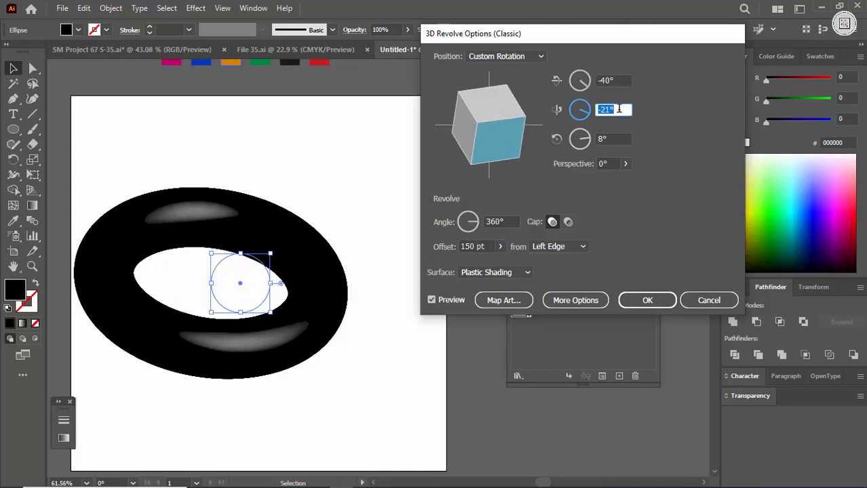
key(Down)
key(Down)
key(Down)
key(Down)
key(Down)
key(Down)
key(Down)
key(Down)
key(Down)
key(Down)
key(Down)
key(Down)
key(Down)
key(Down)
key(Down)
key(Down)
key(Down)
key(Down)
key(Down)
key(Down)
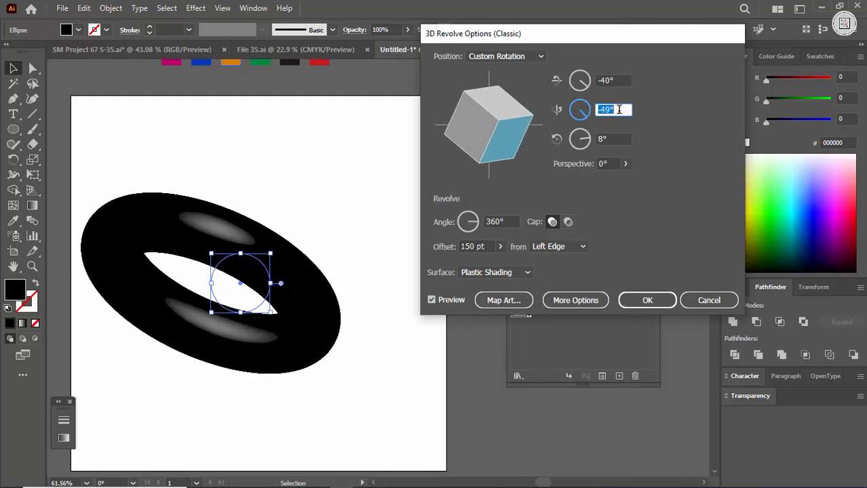
- Set the ring's rotation around the X axis to -55°
double_click(616, 80)
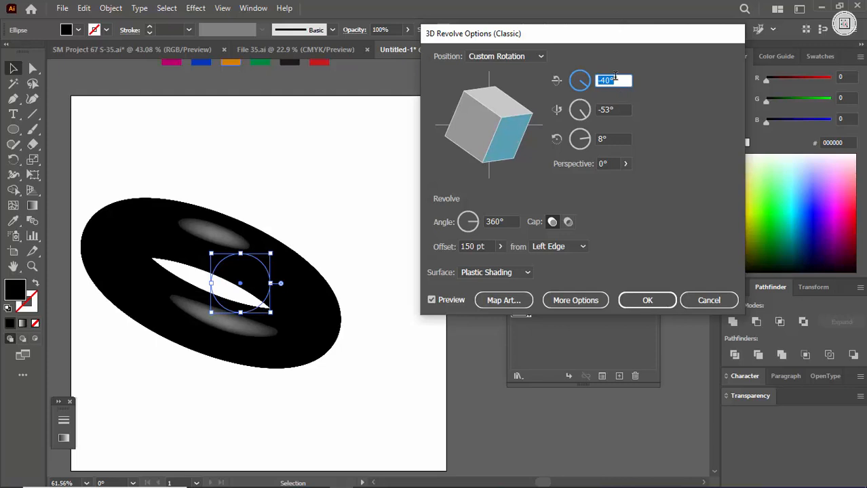
key(Down)
key(Down)
key(Down)
key(Down)
key(Down)
key(Down)
key(Down)
key(Down)
key(Down)
key(Down)
key(Down)
key(Down)
key(Down)
key(Down)
key(Down)
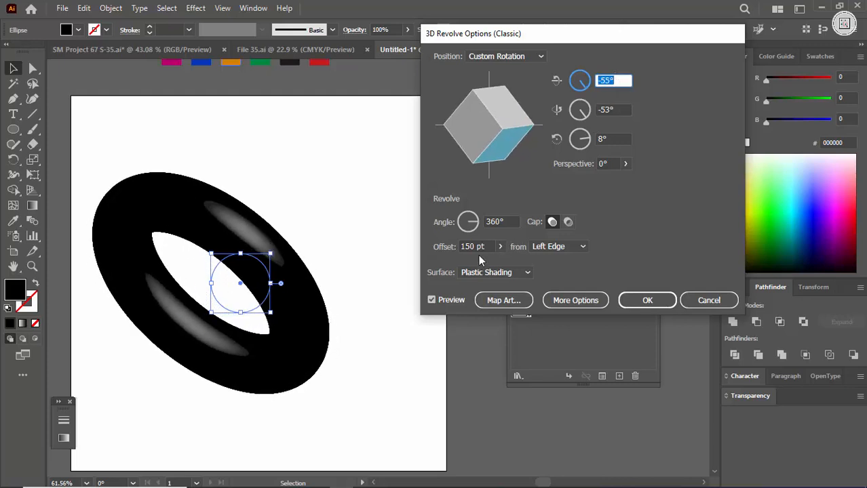
- Reduce the revolve offset from the left edge to 131 pt
double_click(485, 247)
key(Down)
key(Down)
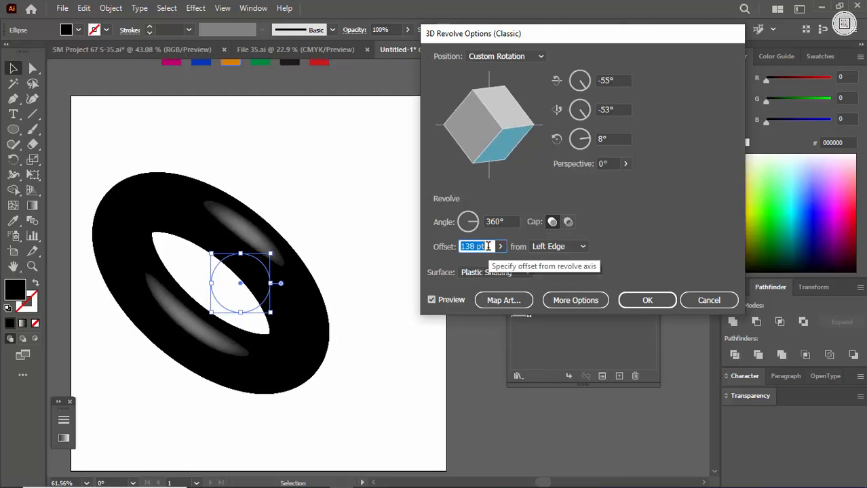
click(503, 221)
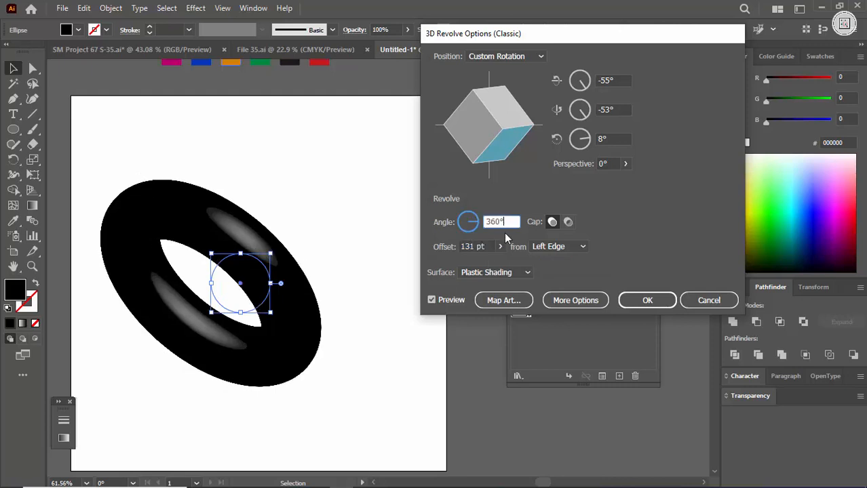
- Set the revolve offset from the left edge to 100 pt
click(488, 247)
key(Down)
key(Down)
key(Down)
key(Down)
key(Down)
key(Down)
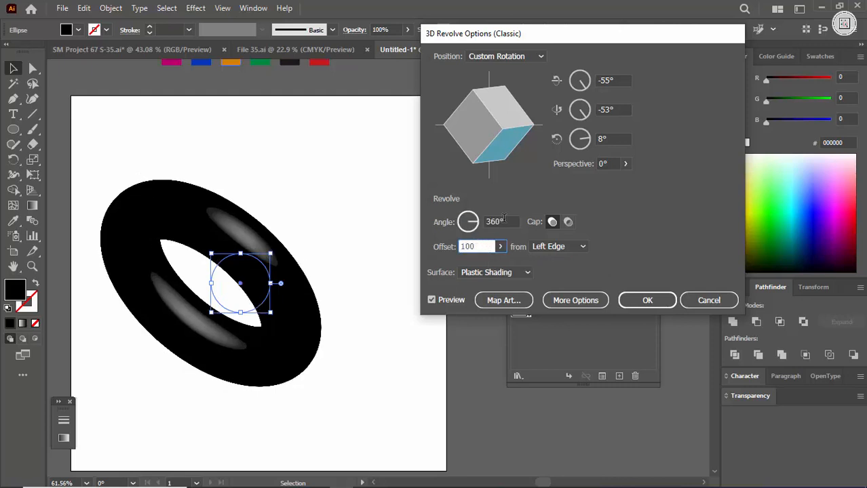
click(504, 221)
key(Tab)
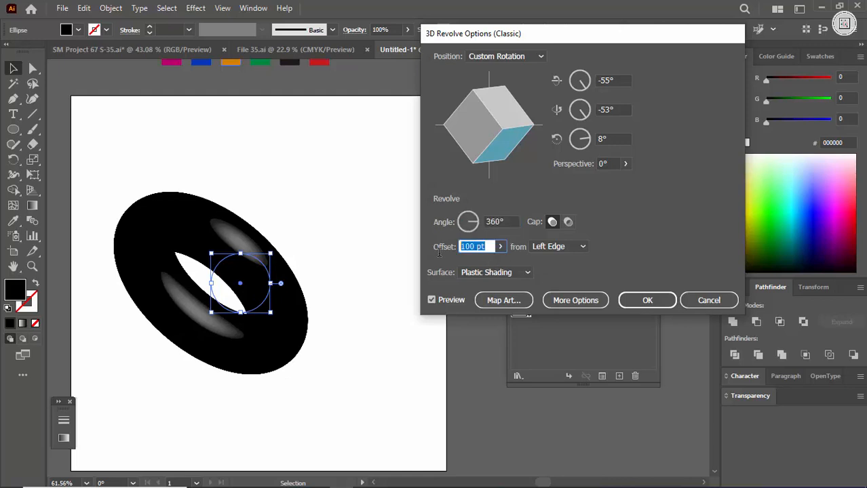
- Set the revolve offset from the left edge to 90 pt
text(5)
text(0)
click(504, 222)
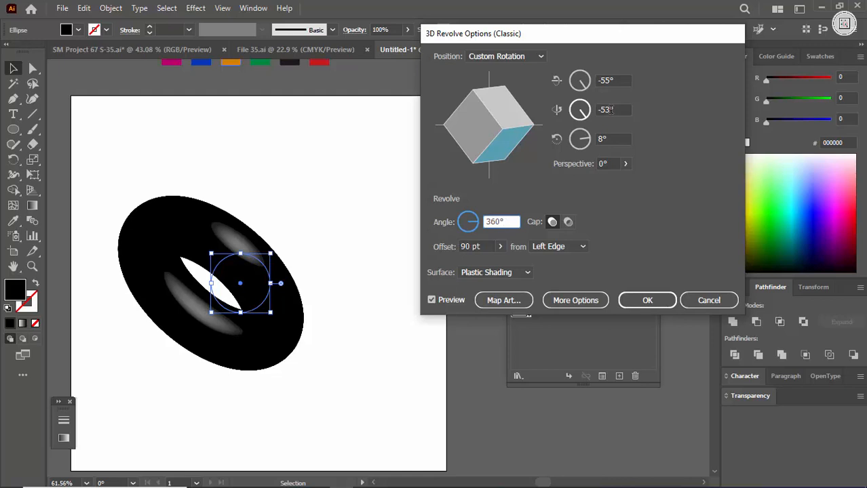
- Map the "text" symbol onto the ring's surface as art and scale it to fit
click(519, 305)
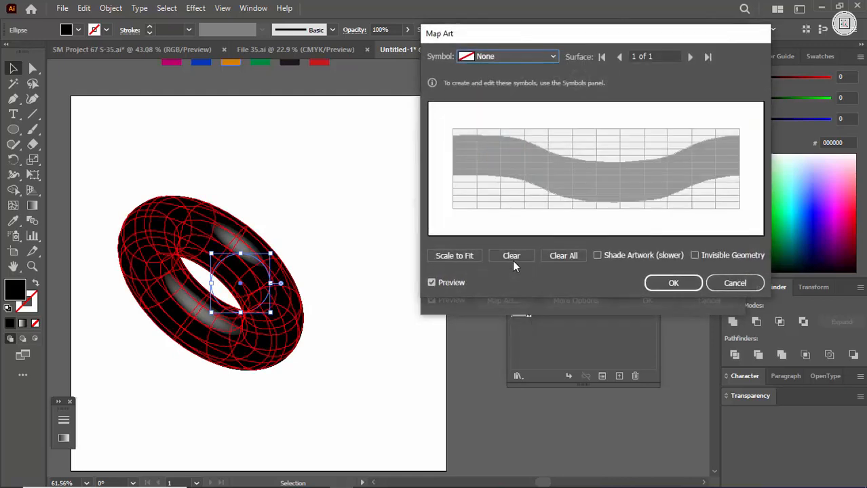
click(487, 58)
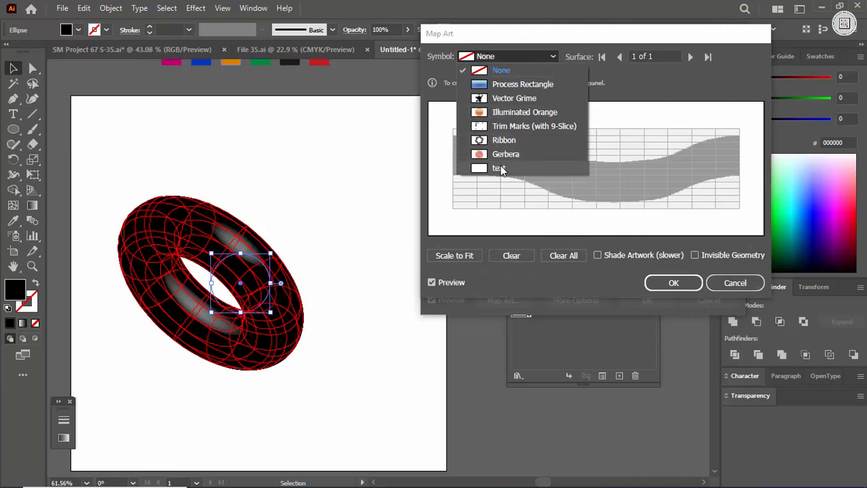
click(494, 170)
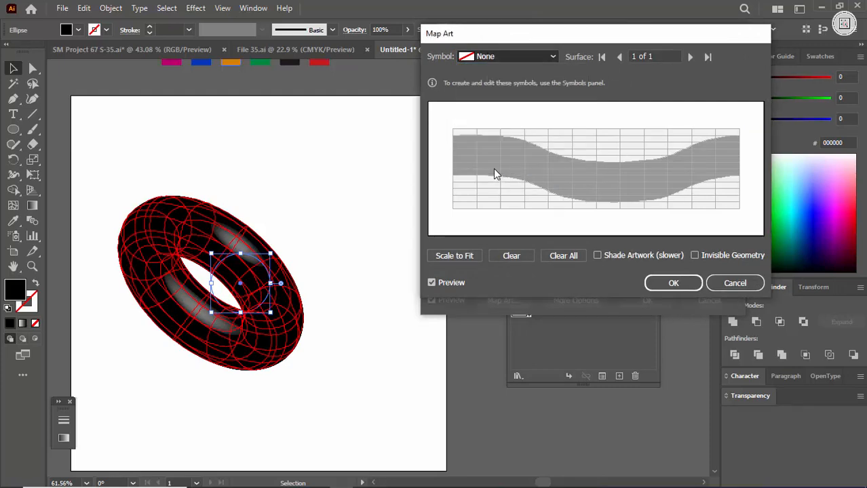
click(467, 257)
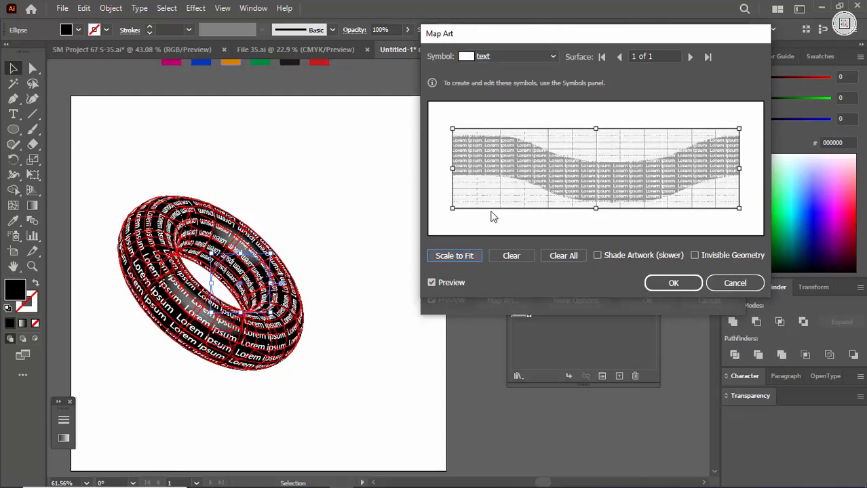
click(661, 286)
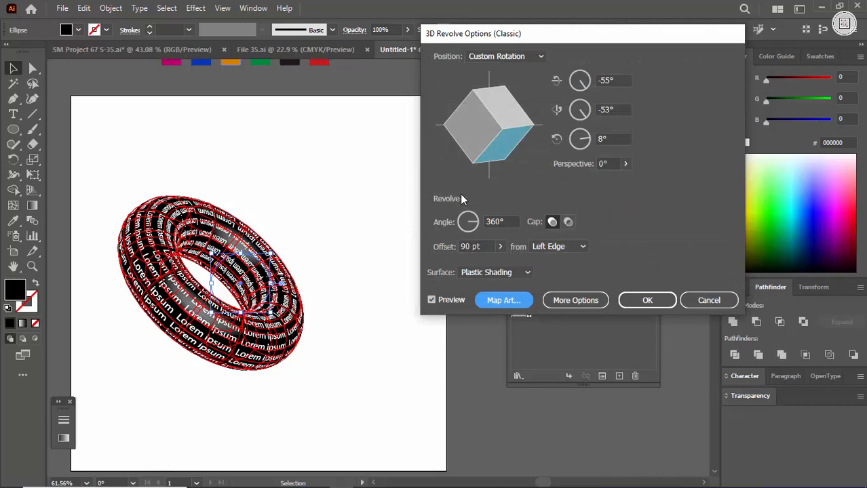
- Set the ring's rotation around the vertical Y axis to -51°
click(613, 110)
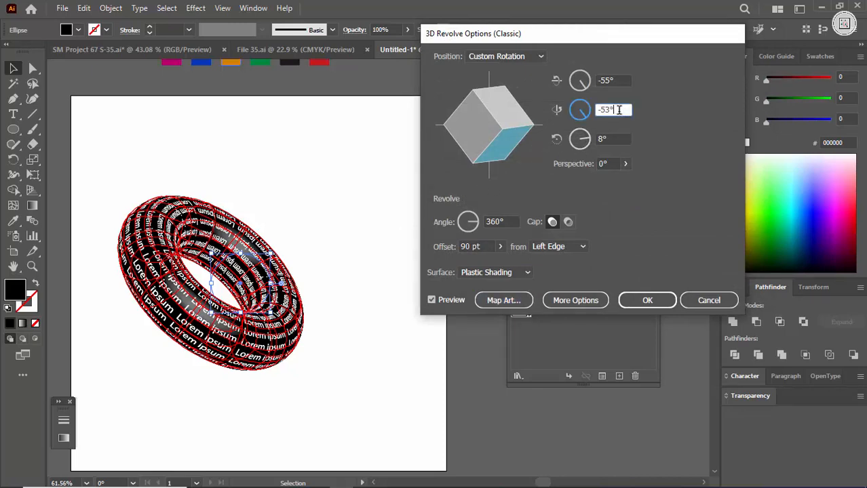
key(Up)
key(Up)
key(Up)
key(Down)
key(Down)
key(Down)
key(Down)
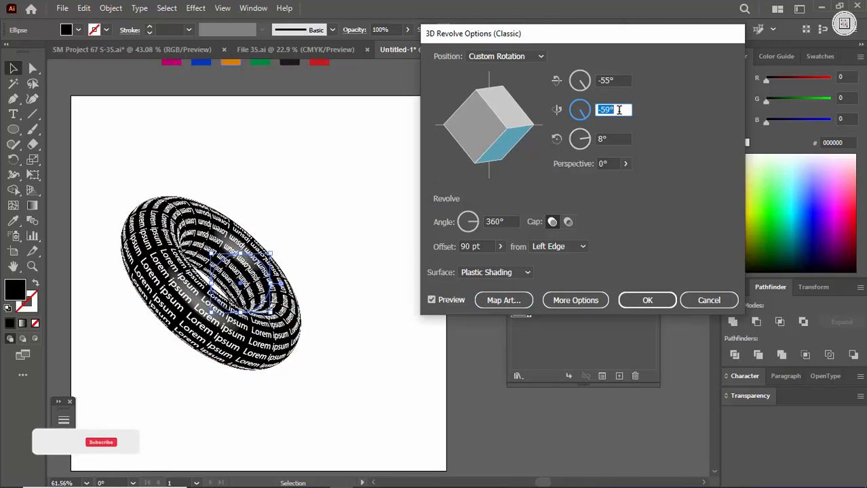
key(Up)
key(Up)
key(Up)
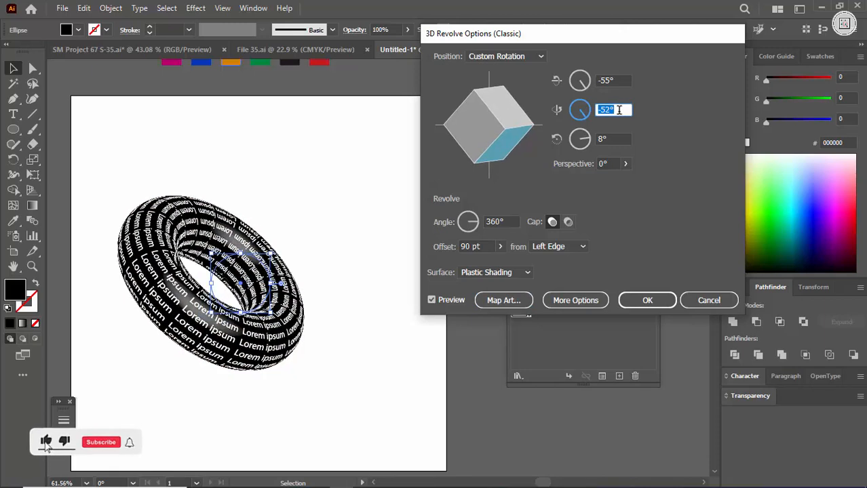
- Set the rotation around the horizontal X axis to -58°, apply the 3D revolve, and close the Symbols panel
click(623, 81)
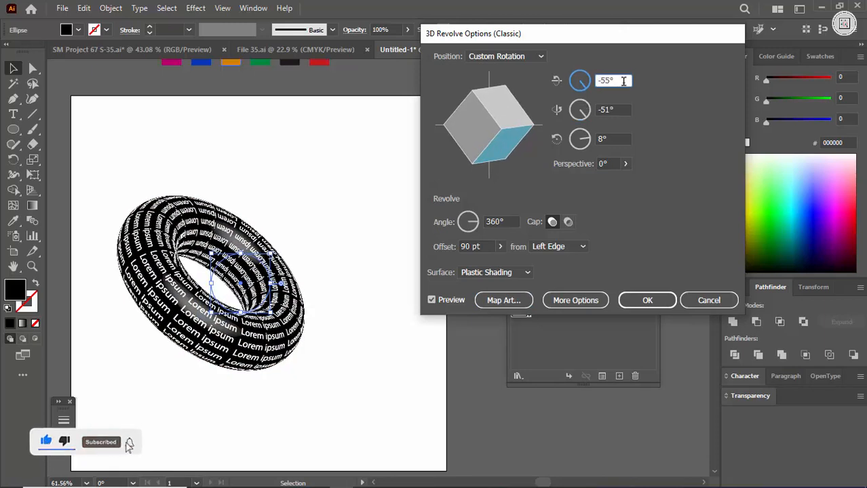
key(Down)
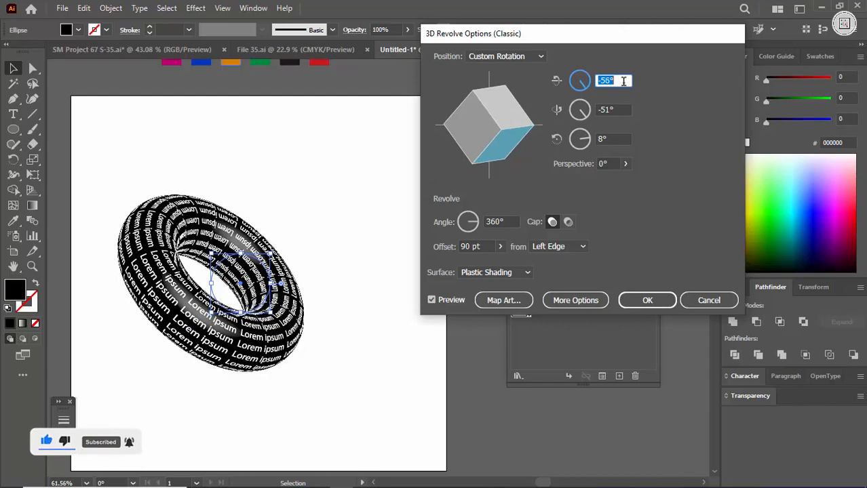
key(Down)
key(Down)
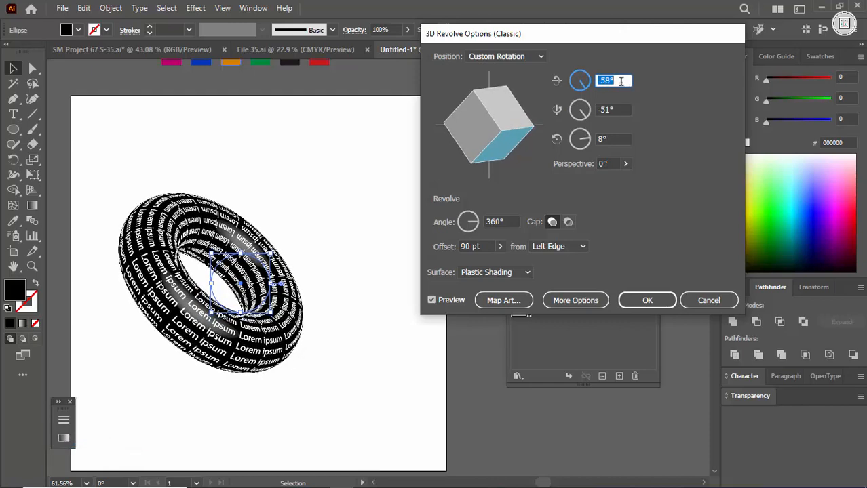
click(642, 301)
click(369, 263)
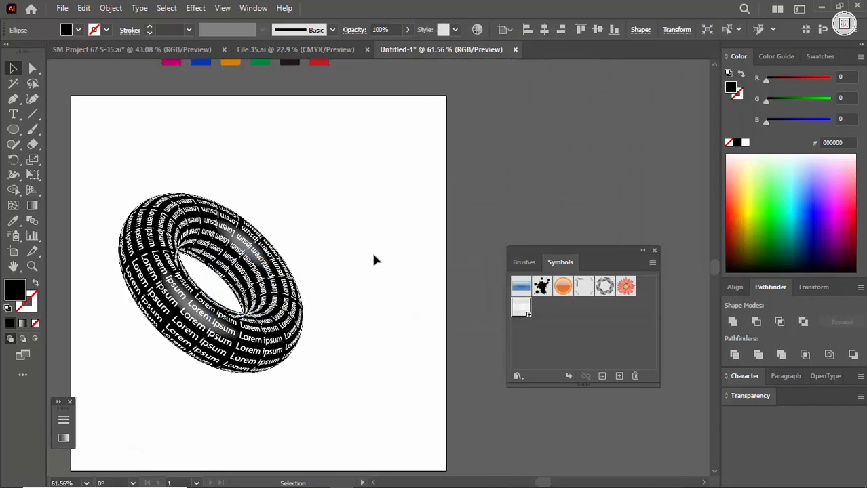
click(654, 250)
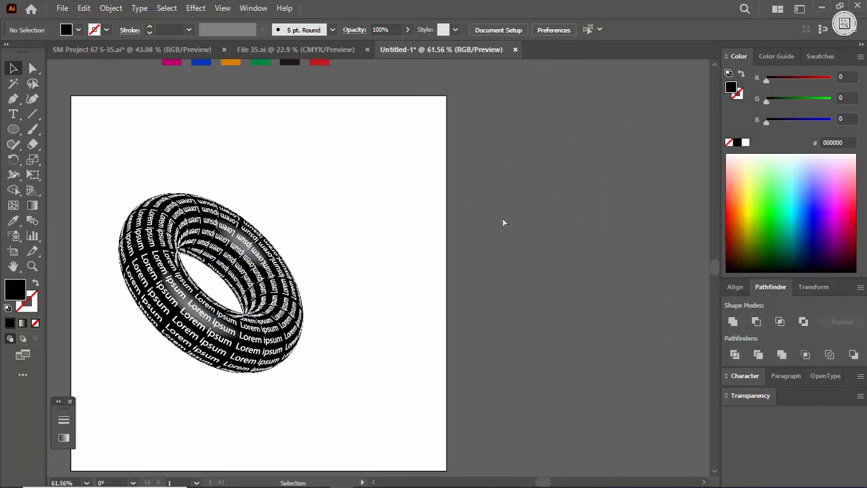
- Move the text ring up and to the right, into the upper middle of the artboard
key(ctrl+space)
drag(481, 216, 340, 265)
drag(340, 266, 501, 346)
drag(304, 309, 346, 243)
key(space)
drag(378, 287, 368, 336)
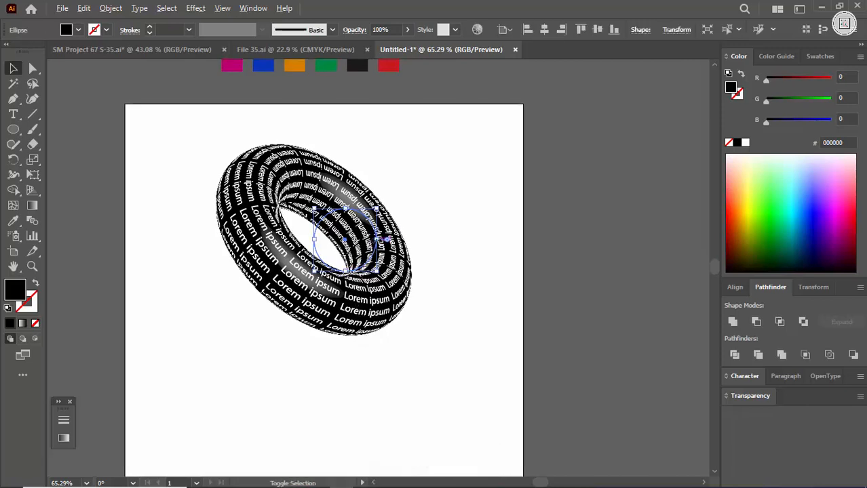
- Try to shrink the ring by scaling its source ellipse, and undo the scaling
drag(376, 240, 365, 241)
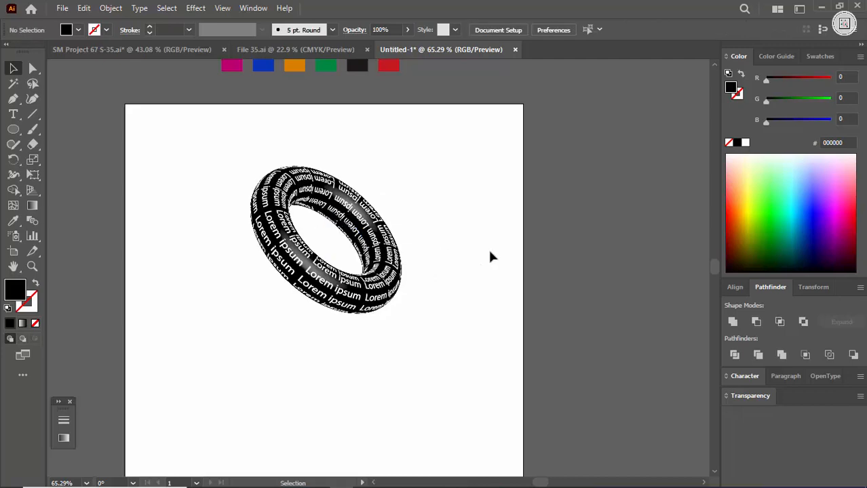
key(ctrl+z)
ctrl+click(387, 216)
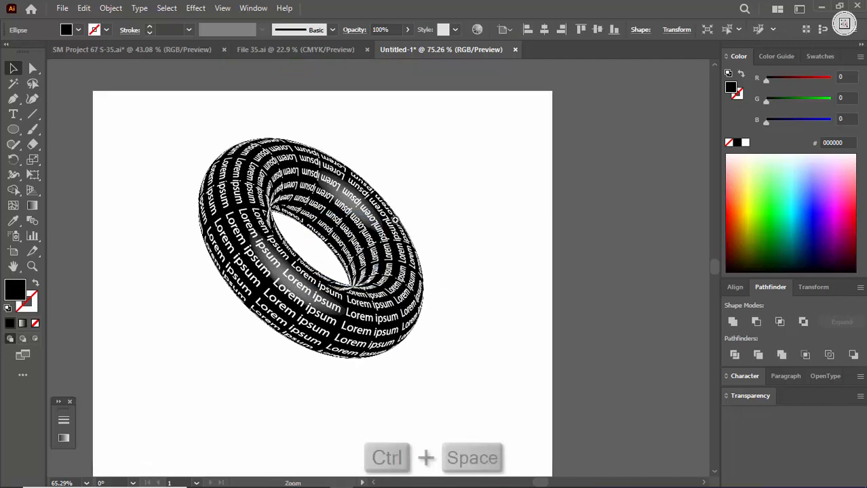
- Enable Scale Corners and Scale Strokes & Effects in the transform settings
click(804, 289)
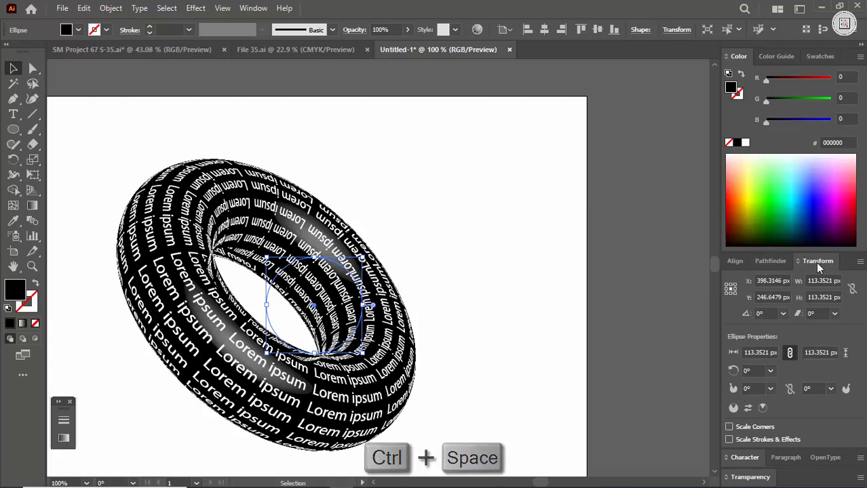
click(729, 427)
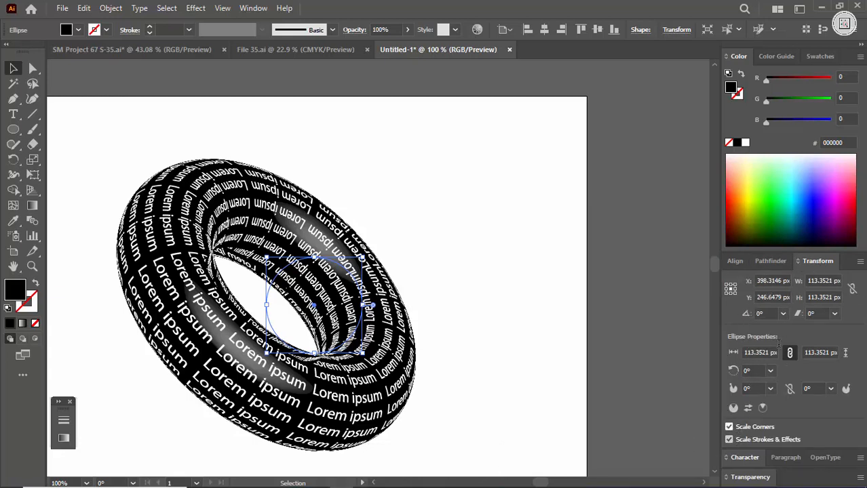
click(505, 366)
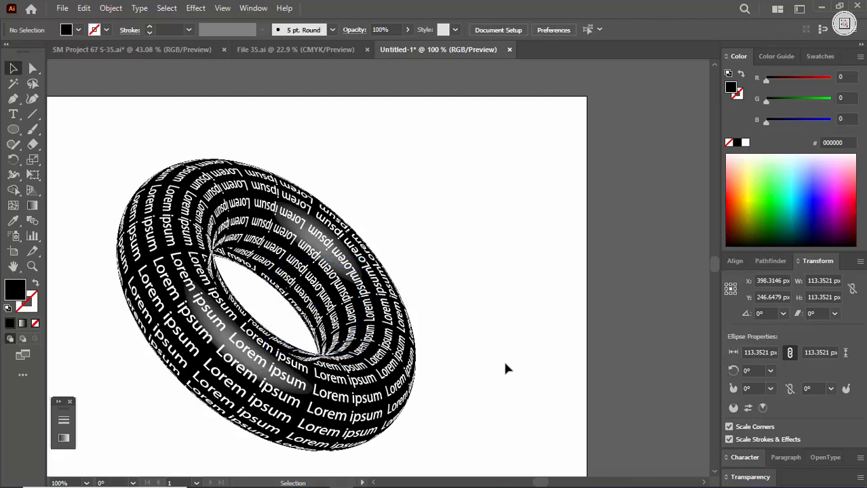
- Scale the ring's source ellipse down proportionally about its center to about 83 px wide and high
click(372, 306)
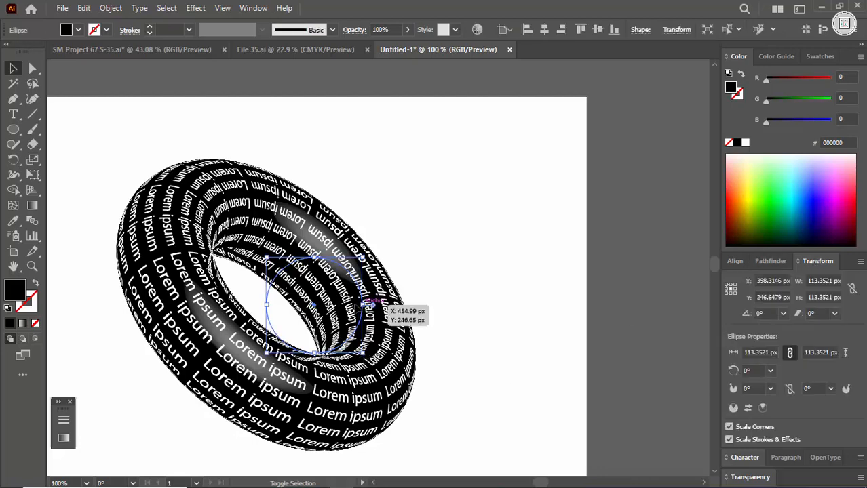
drag(365, 305, 350, 307)
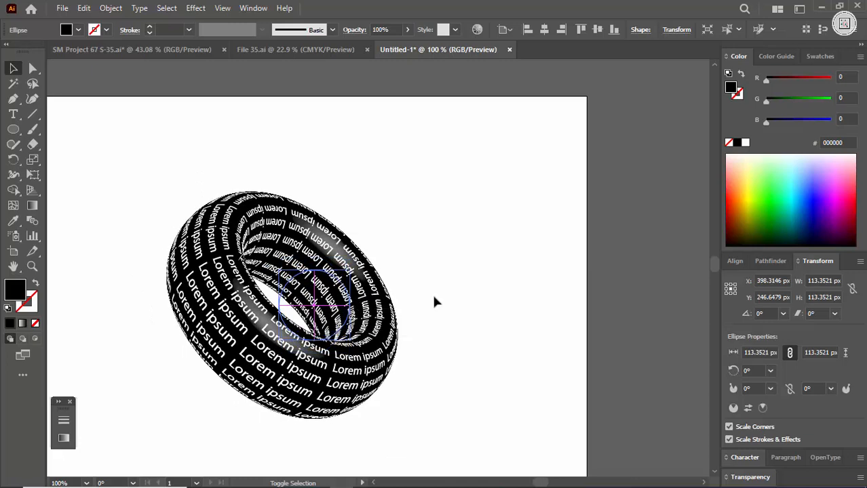
click(431, 293)
- Move the smaller ring up, closer to the artboard's upper edge
drag(461, 292, 311, 350)
ctrl+click(296, 281)
drag(337, 283, 273, 304)
drag(323, 330, 318, 282)
click(318, 283)
- Place a copy of the ring in the lower-left corner of the artboard
drag(346, 211, 293, 334)
key(ctrl+z)
click(401, 219)
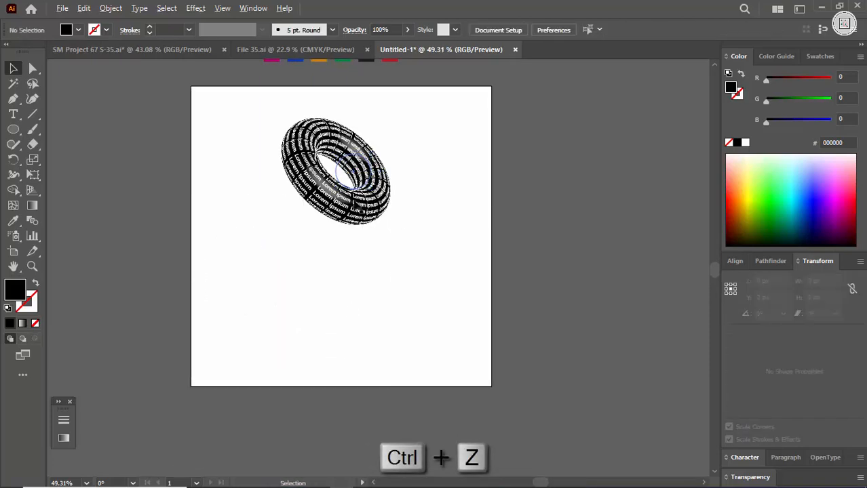
drag(354, 203, 297, 352)
click(401, 266)
key(space)
drag(402, 263, 368, 308)
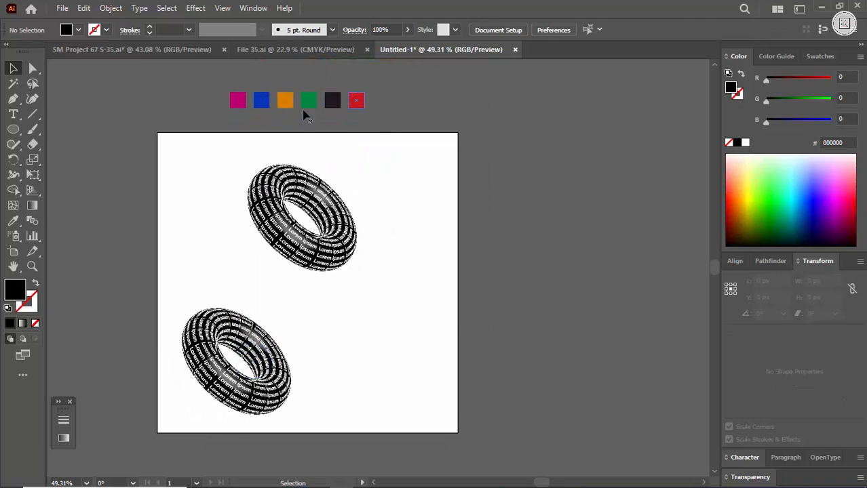
- Copy the lower ring about 74 px to the right and repeat the copy to form a row of six overlapping rings
key(ctrl+space)
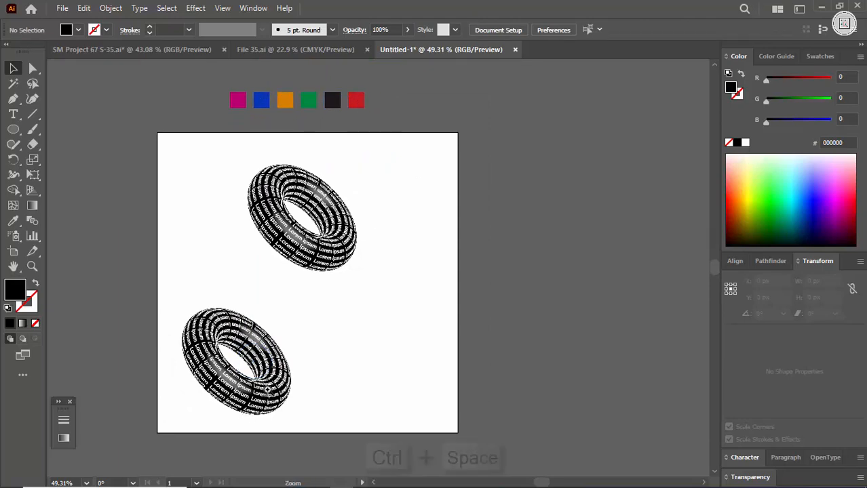
drag(268, 422, 329, 367)
drag(238, 379, 280, 378)
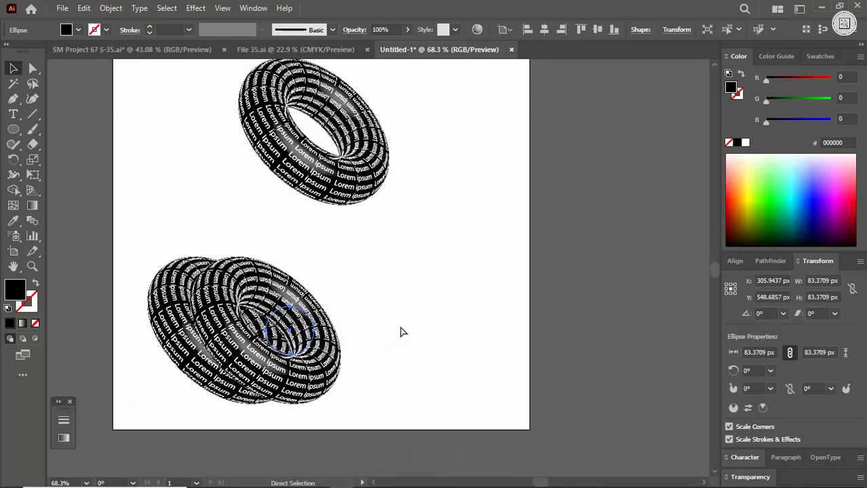
key(ctrl+d)
key(ctrl+d)
key(ctrl+d)
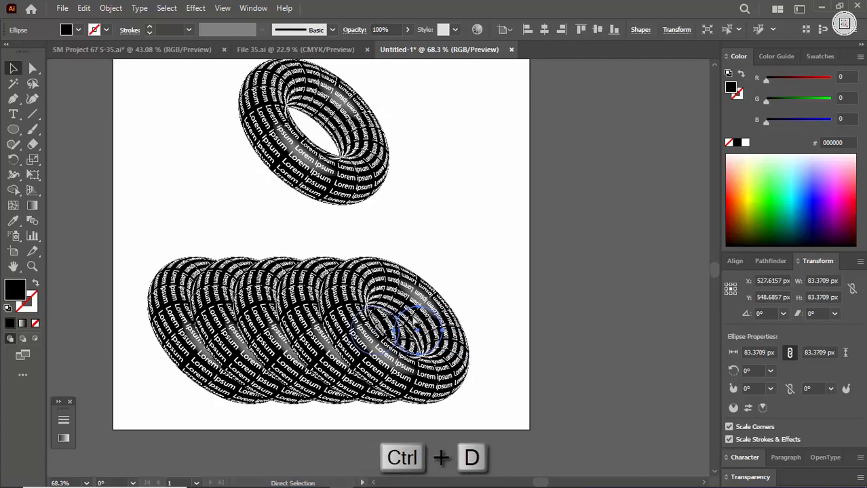
key(ctrl+d)
click(435, 220)
- Scale the upper ring's source ellipse up proportionally to about 123 px wide and high
scroll(422, 306, up, 3)
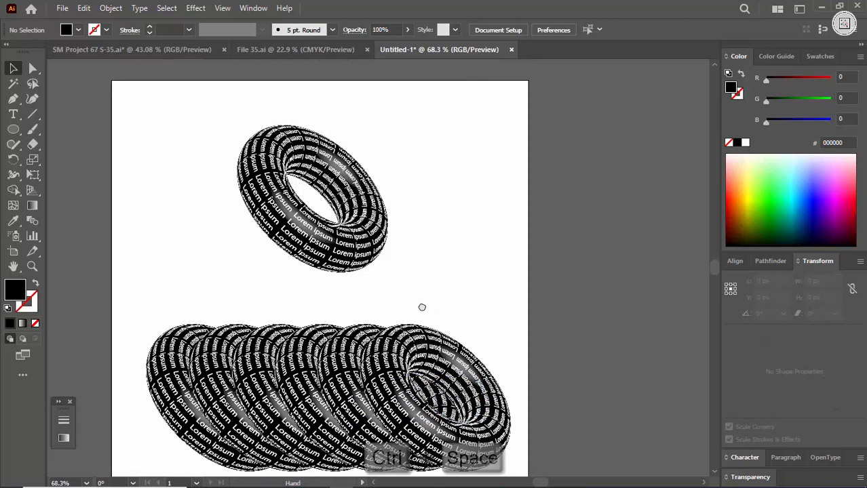
drag(340, 252, 337, 284)
drag(337, 224, 339, 203)
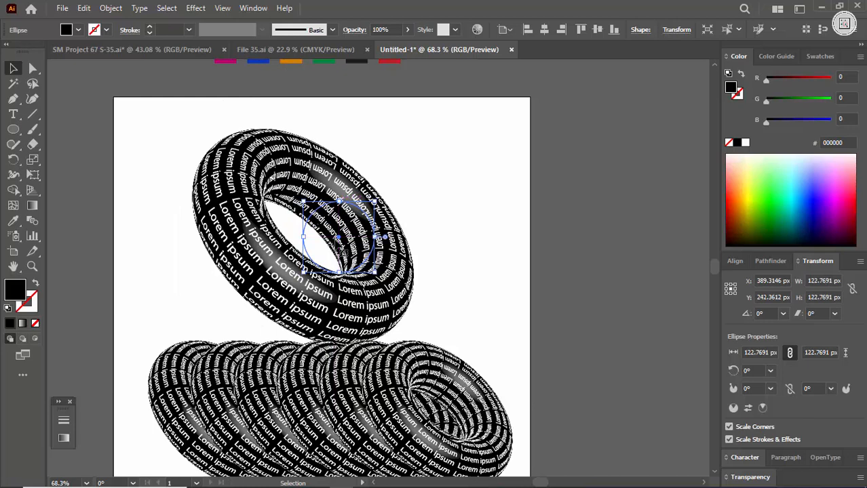
- Move the enlarged ring up clear of the lower row, with its ellipse at about Y 220 px
key(Up)
key(Up)
key(Up)
key(Up)
key(Up)
drag(339, 234, 338, 224)
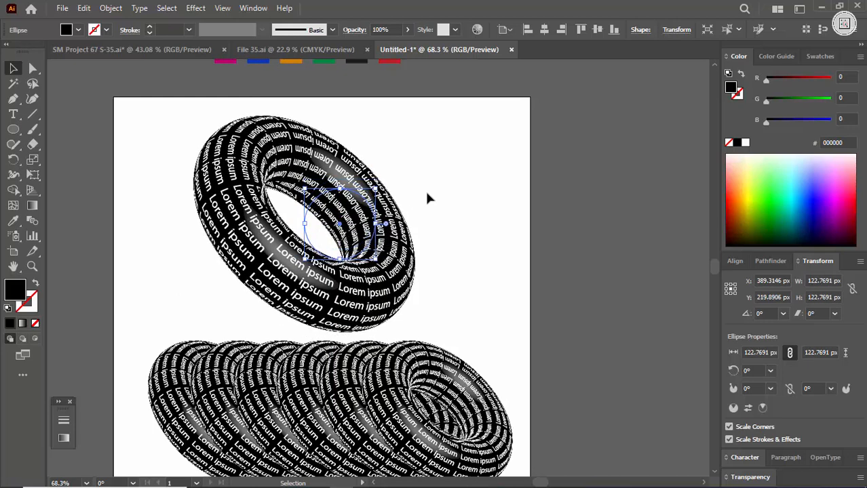
- Recolor the large upper ring with the magenta swatch above the artboard (BC006F) using the Eyedropper
click(453, 201)
drag(453, 202, 409, 250)
click(365, 239)
click(13, 220)
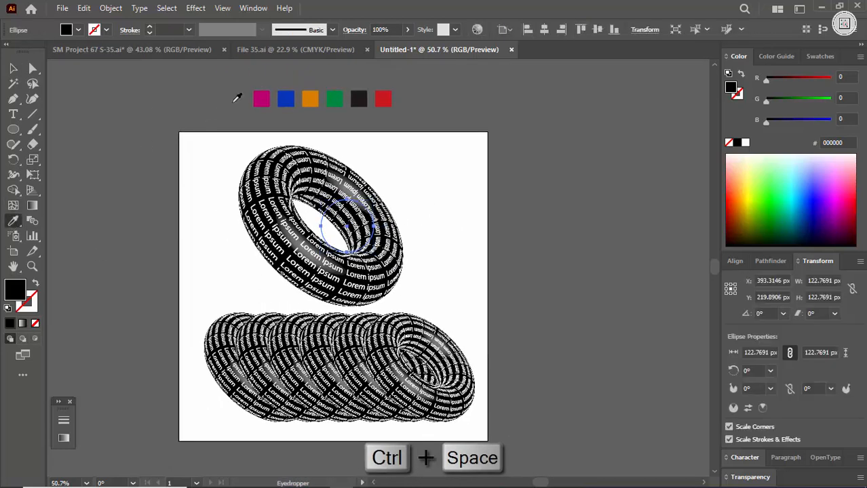
click(265, 98)
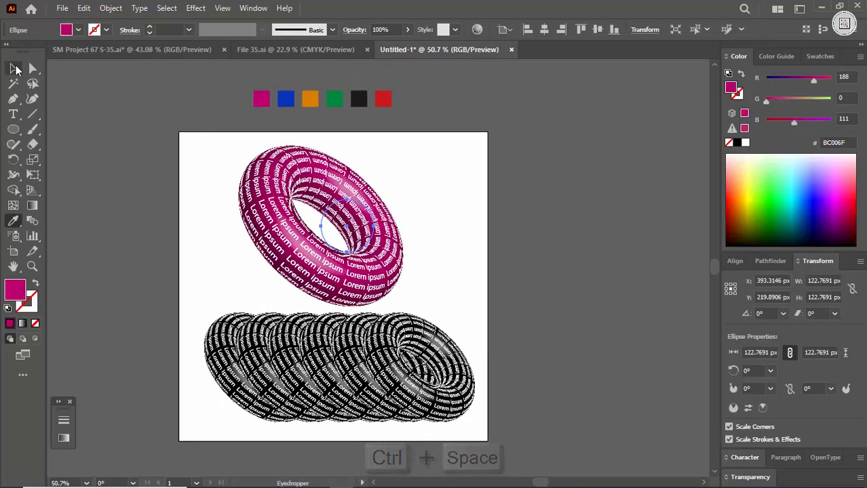
- Recolor the first ring of the lower row with the blue swatch (0634B5) using the Eyedropper
key(v)
click(214, 352)
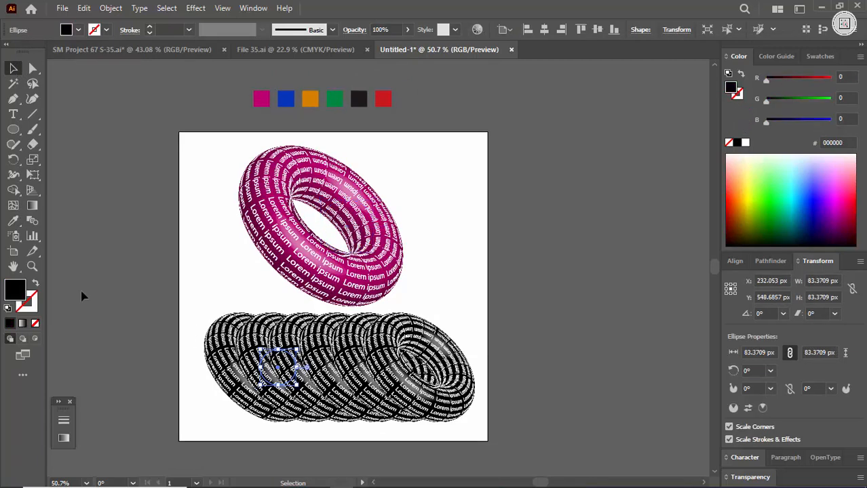
click(13, 221)
click(283, 101)
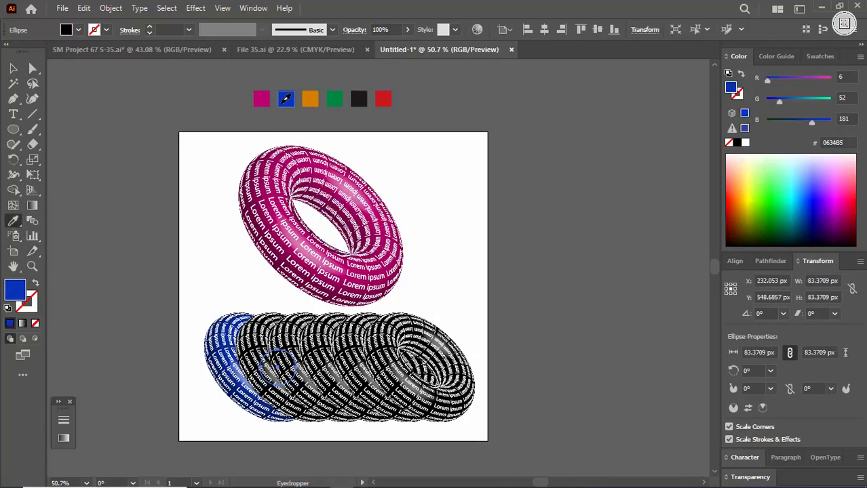
- Recolor the second ring of the lower row with the orange swatch (D68100) using the Eyedropper
click(14, 68)
click(234, 304)
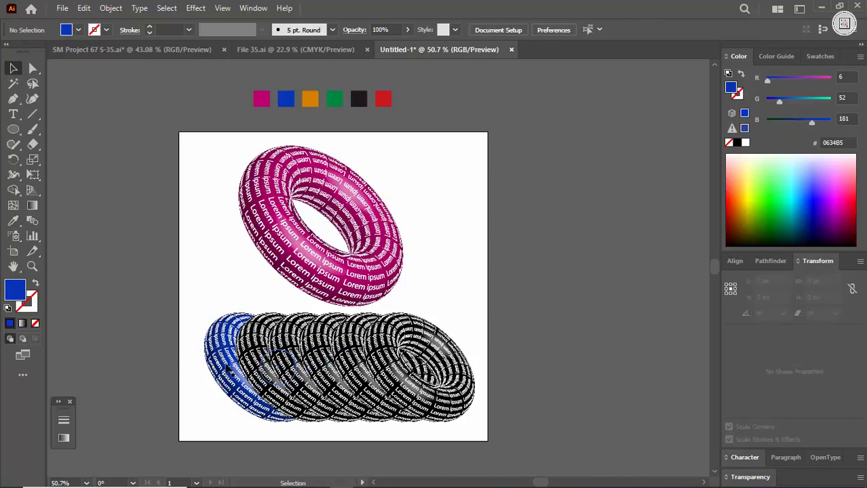
click(302, 367)
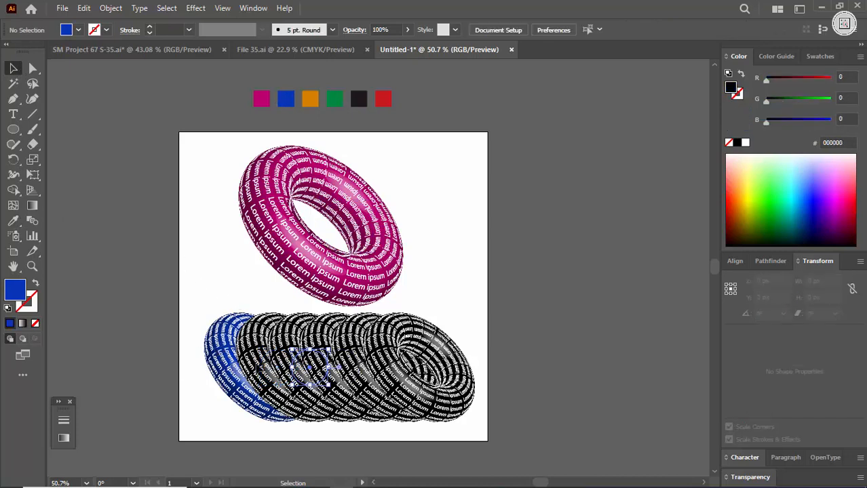
click(12, 221)
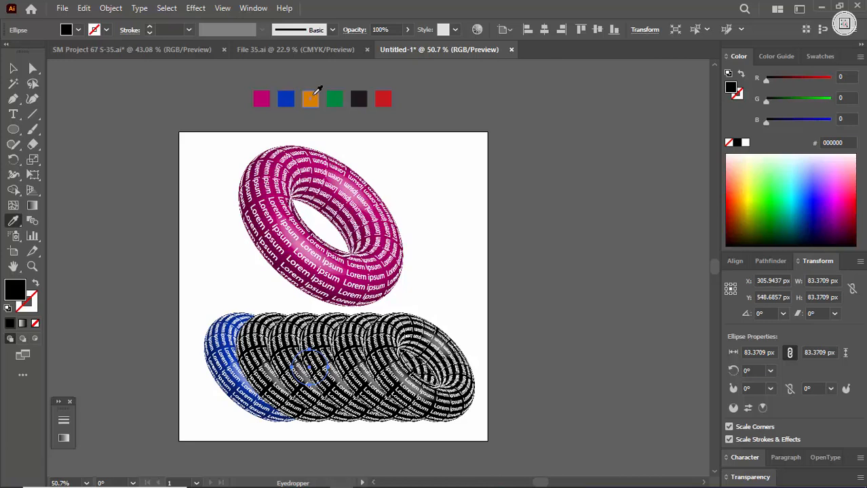
click(315, 94)
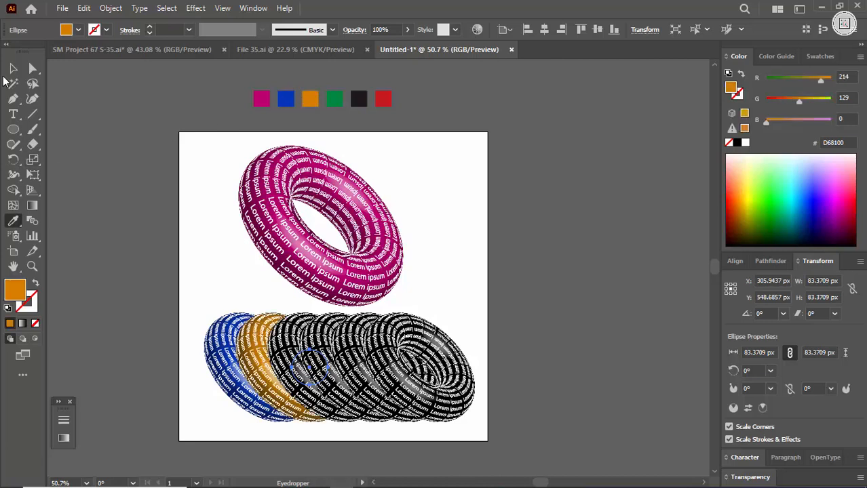
- Recolor the fourth ring of the lower row with the near-black swatch (1D191A) using the Eyedropper
key(v)
click(186, 371)
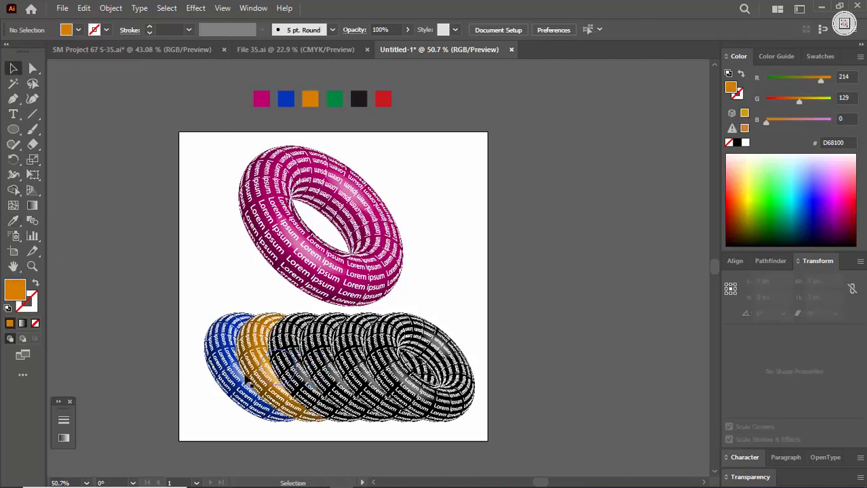
double_click(366, 366)
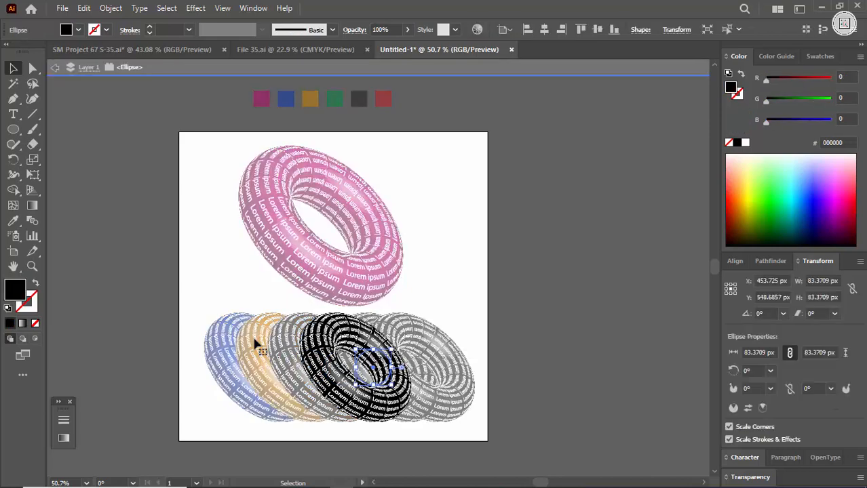
double_click(134, 323)
click(13, 221)
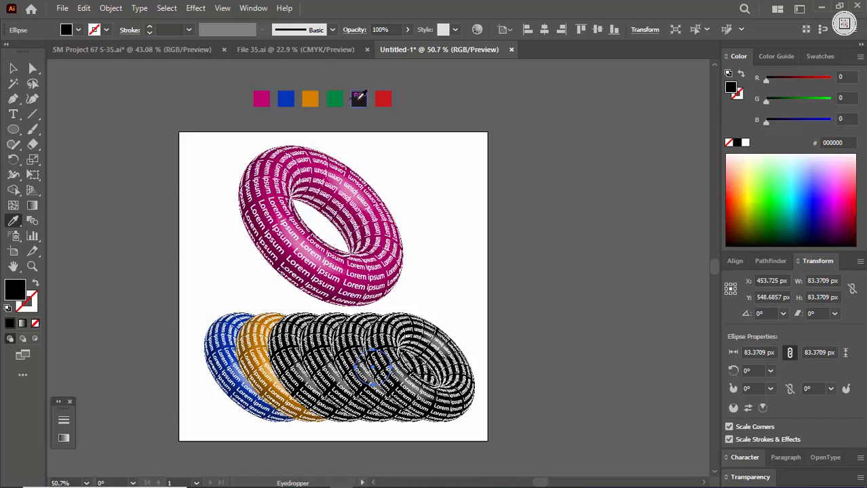
click(357, 101)
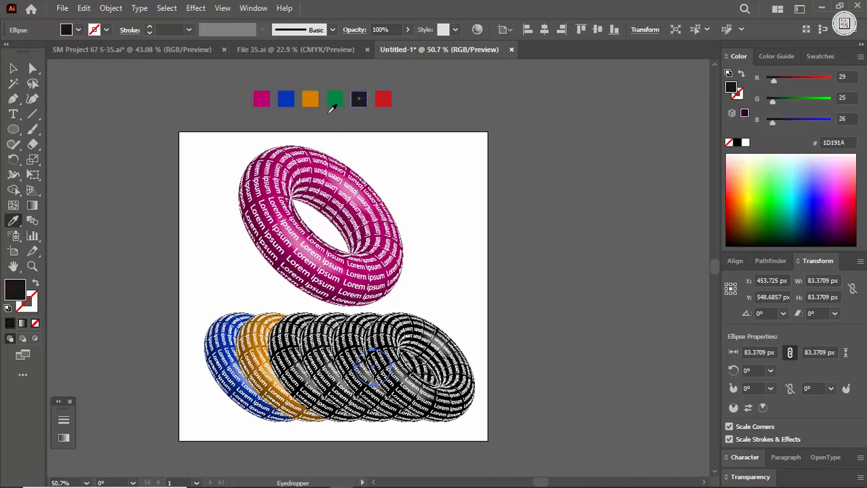
click(81, 221)
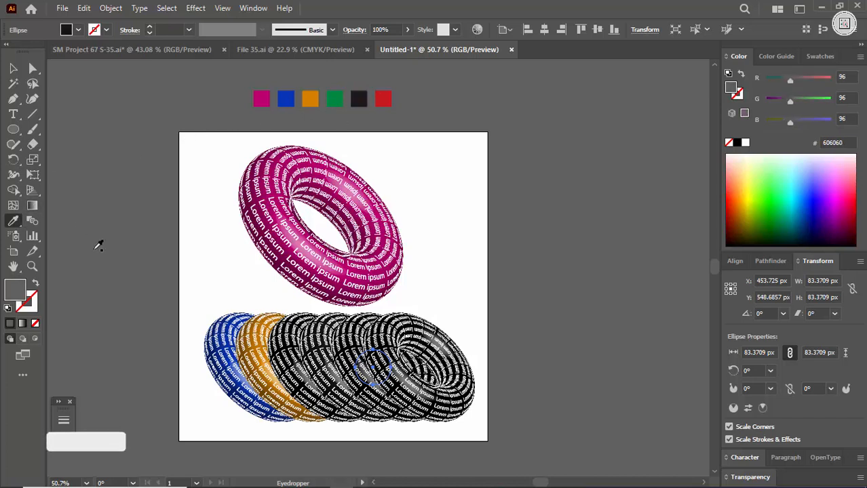
click(359, 100)
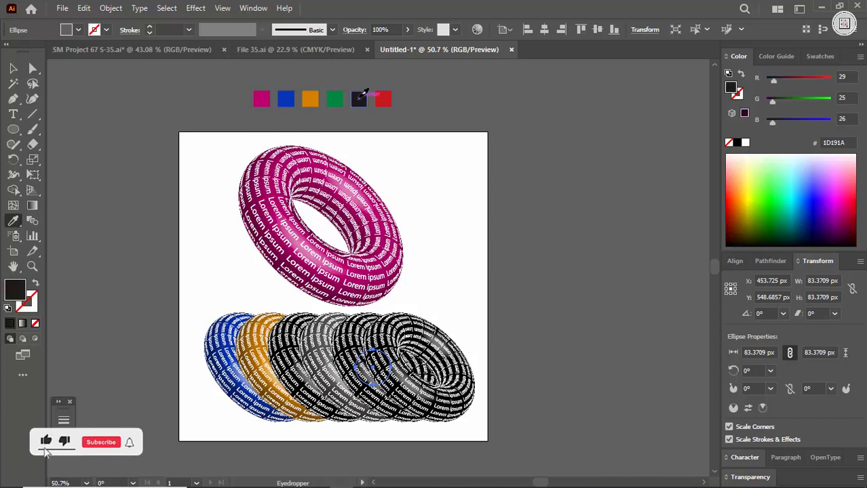
click(13, 68)
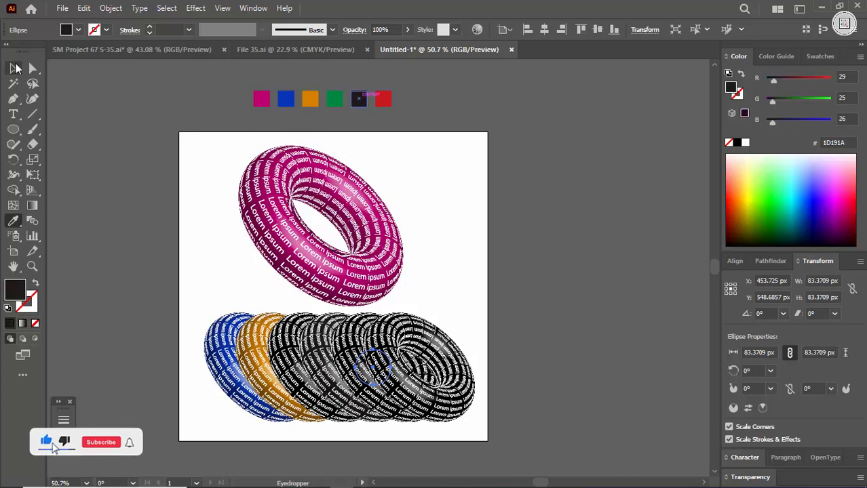
- Recolor the third ring of the lower row with the green swatch (008842) using the Eyedropper
click(90, 162)
click(327, 374)
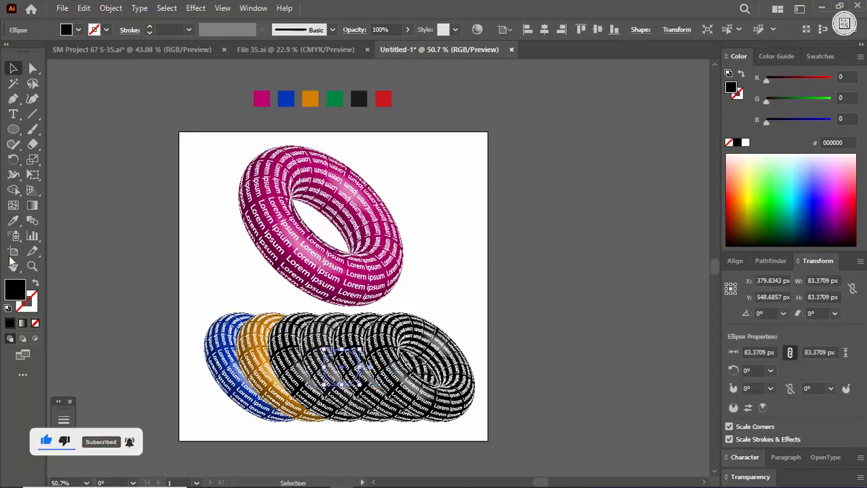
click(13, 220)
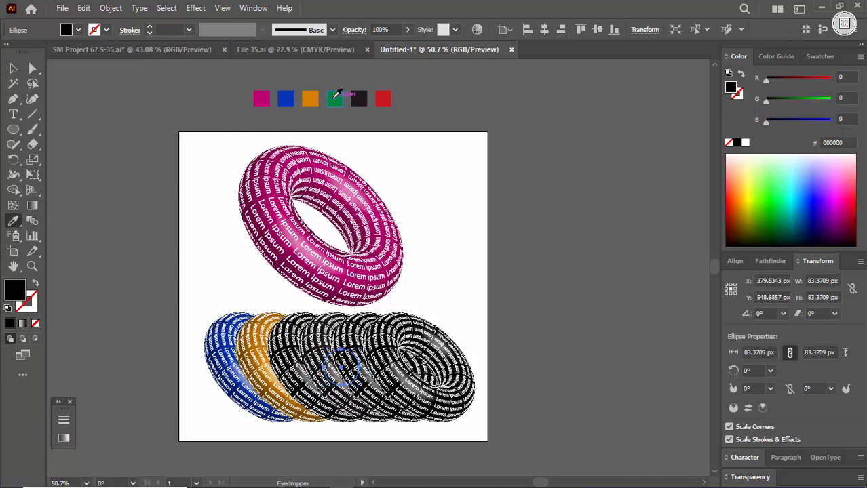
click(334, 96)
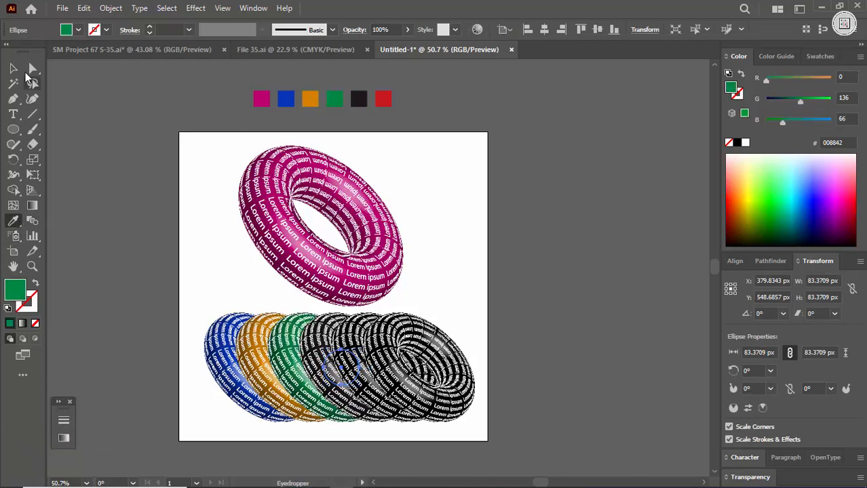
key(v)
click(194, 402)
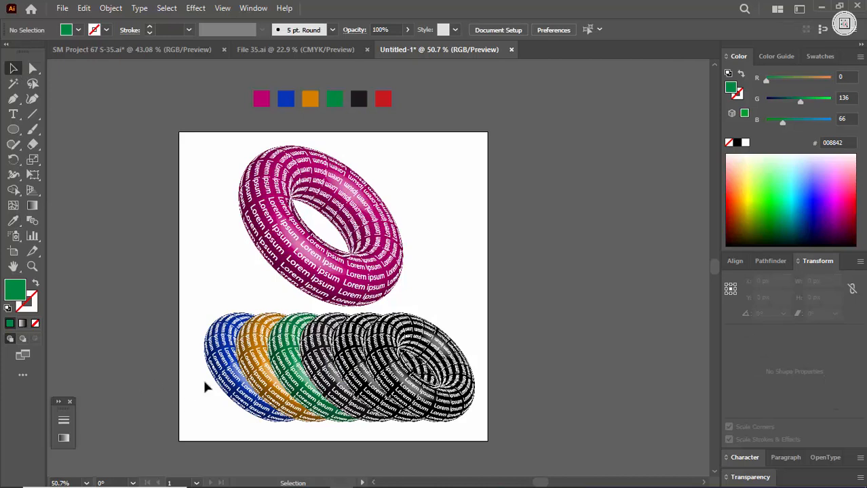
- Recolor the last ring of the lower row with the red swatch (C61B1E) using the Eyedropper
click(324, 377)
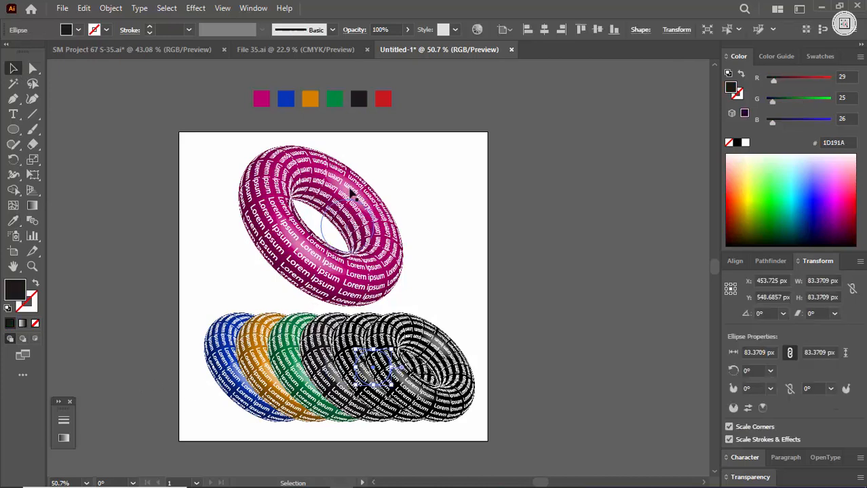
click(83, 361)
click(396, 368)
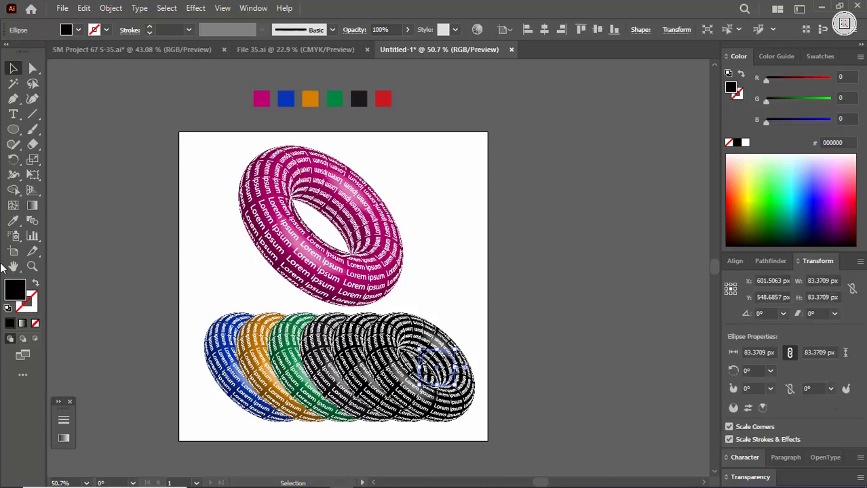
click(14, 221)
click(384, 99)
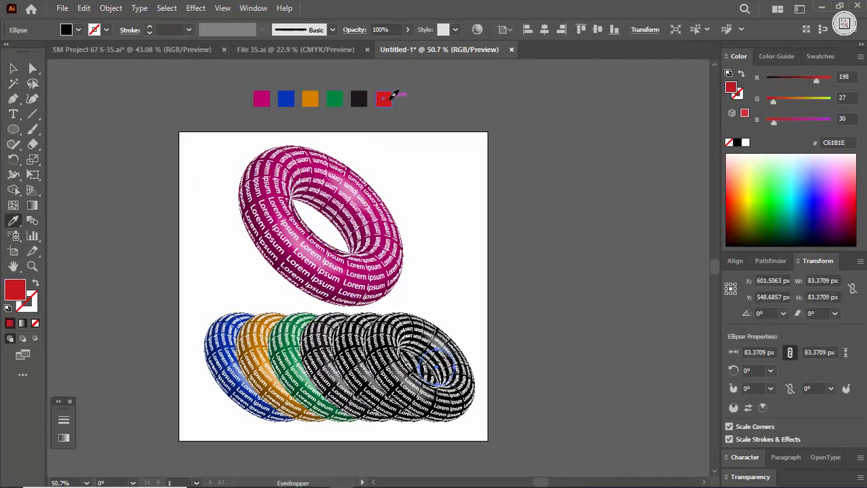
click(12, 69)
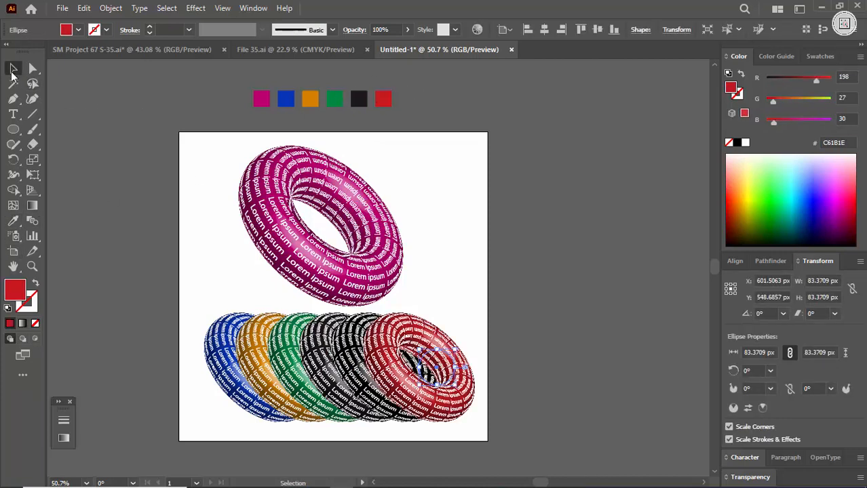
click(73, 239)
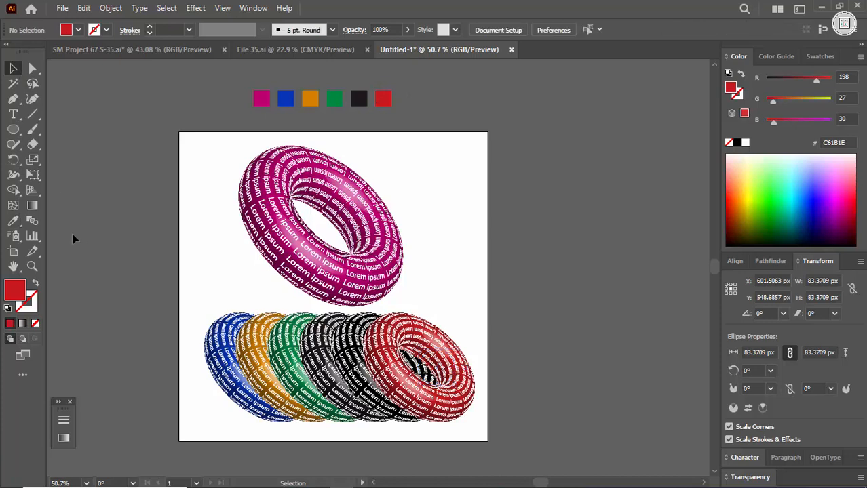
- Switch the color sliders to CMYK and set the fourth ring's fill to C 0, M 100, Y 0, K 0
click(287, 371)
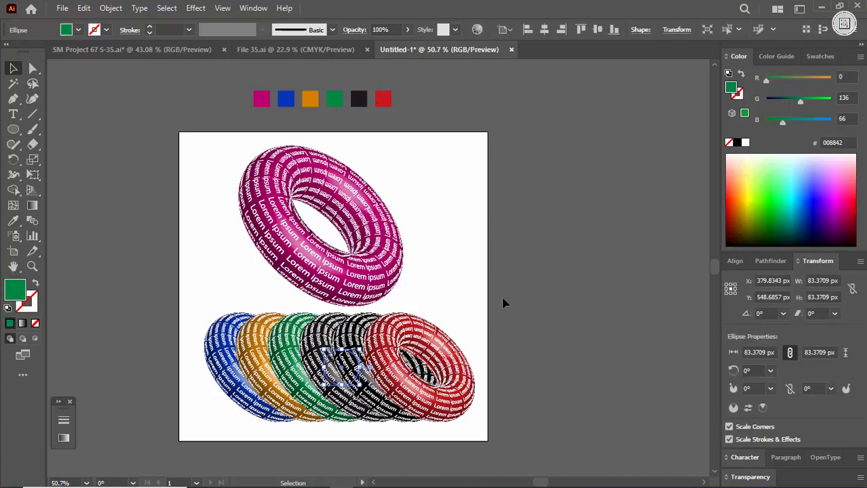
click(577, 298)
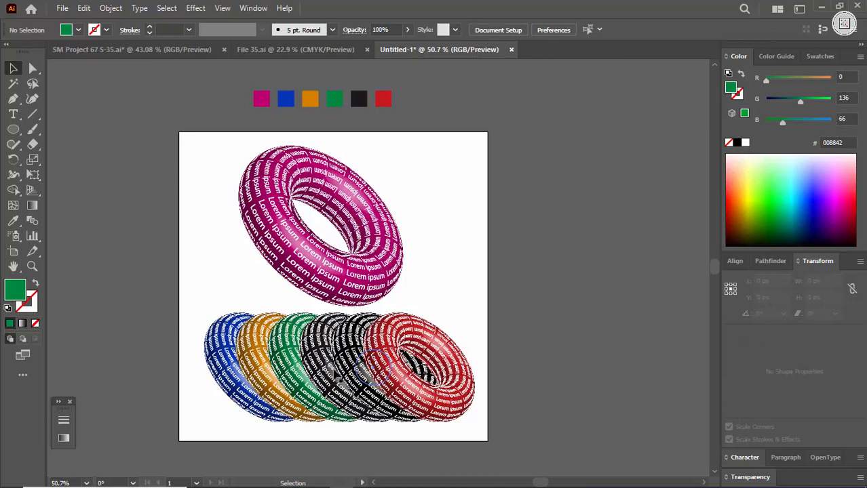
click(339, 371)
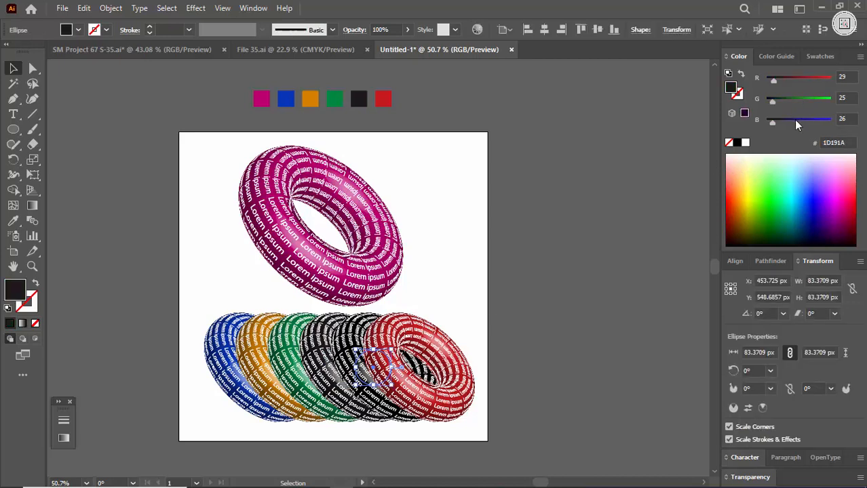
click(860, 58)
click(754, 121)
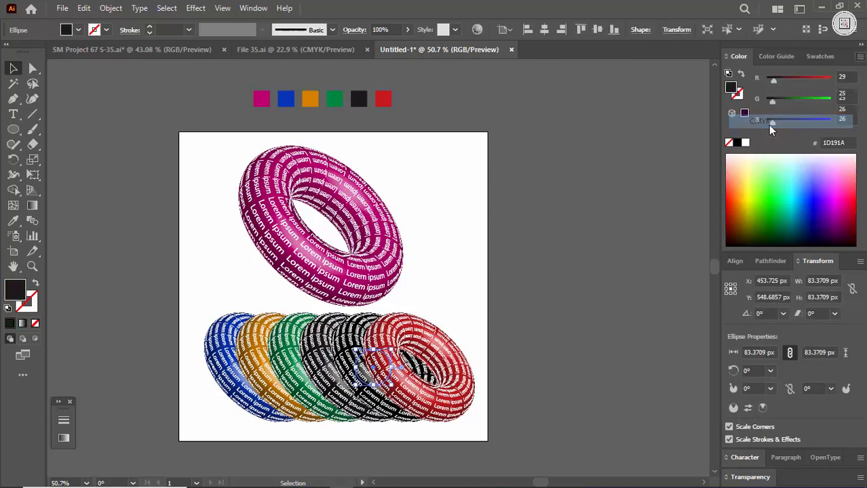
drag(815, 128, 765, 128)
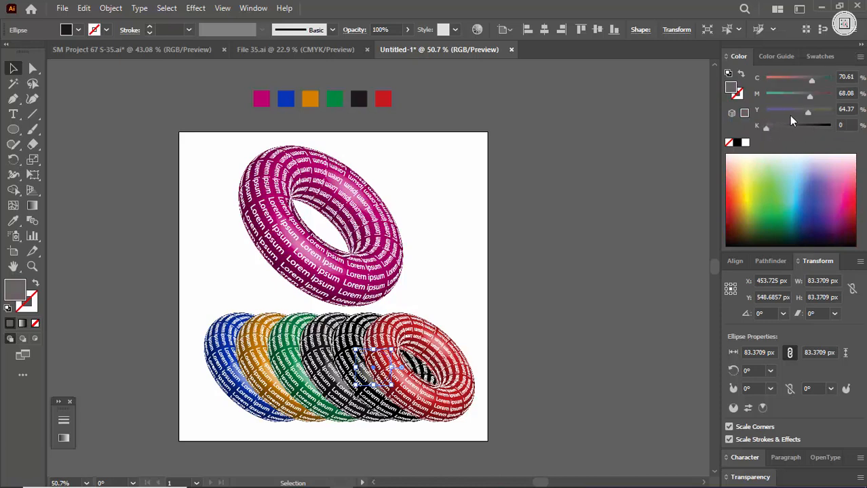
drag(809, 95, 852, 101)
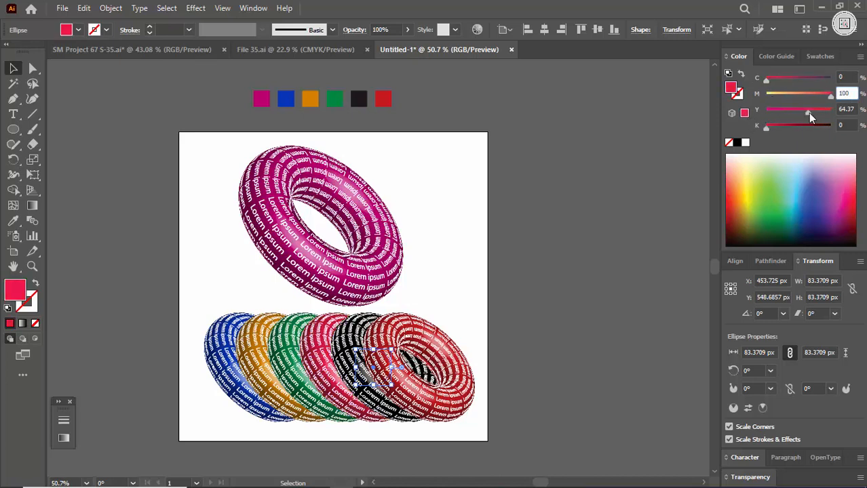
drag(808, 113, 765, 112)
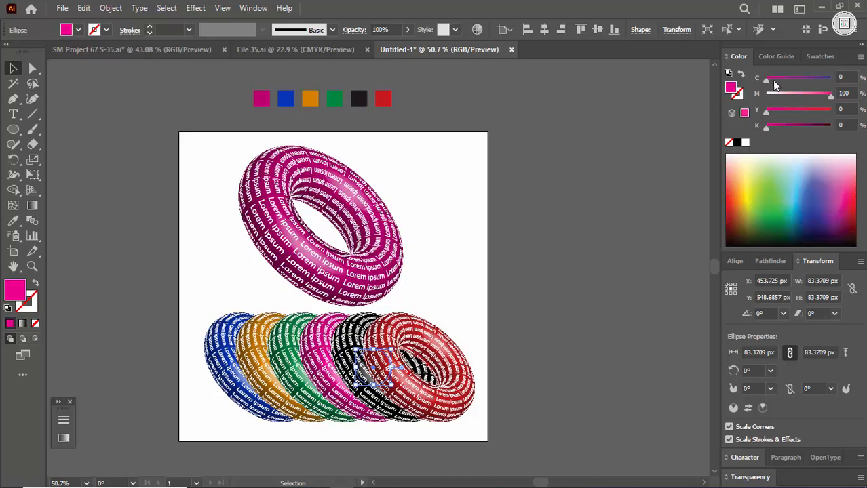
- Change the fourth ring's fill to light blue with C 100 and M 20, and deselect it
drag(774, 81, 788, 81)
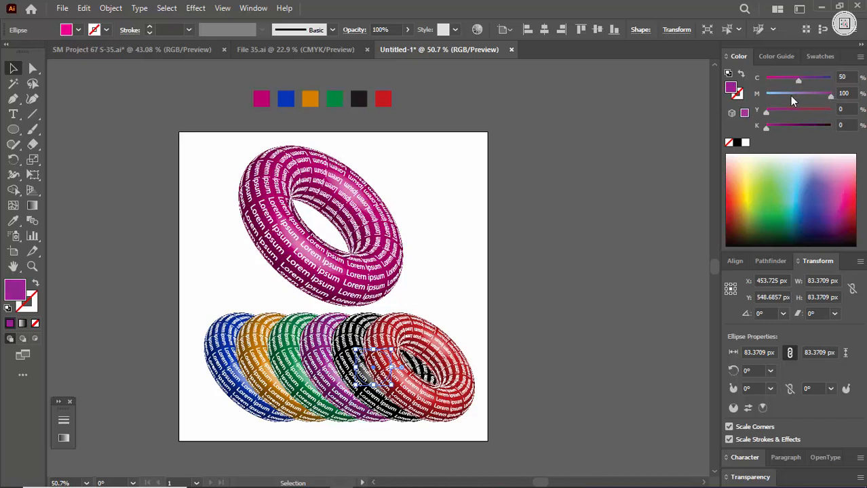
click(766, 95)
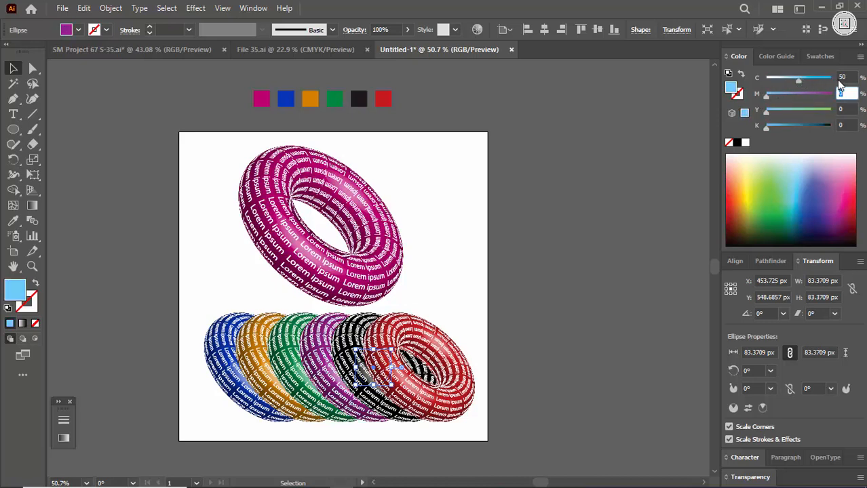
drag(838, 80, 846, 80)
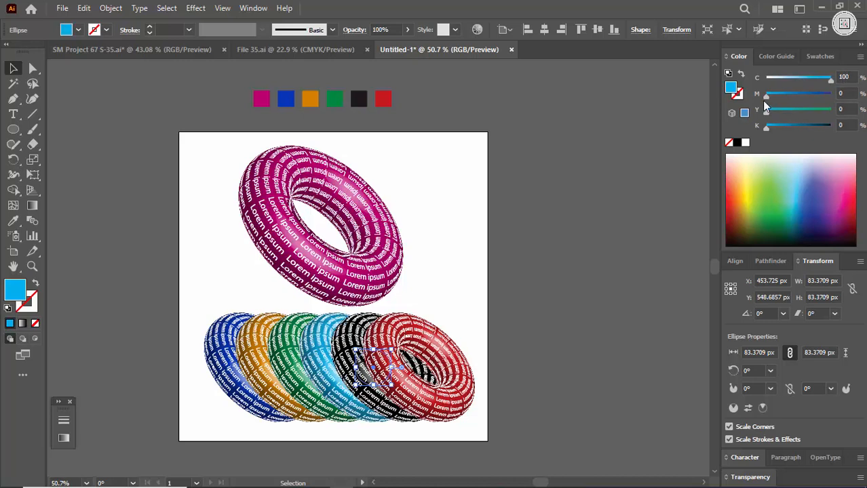
drag(768, 97, 779, 97)
click(598, 199)
- Switch to full-screen view and inspect the large magenta ring and the lower row up close
drag(511, 196, 478, 164)
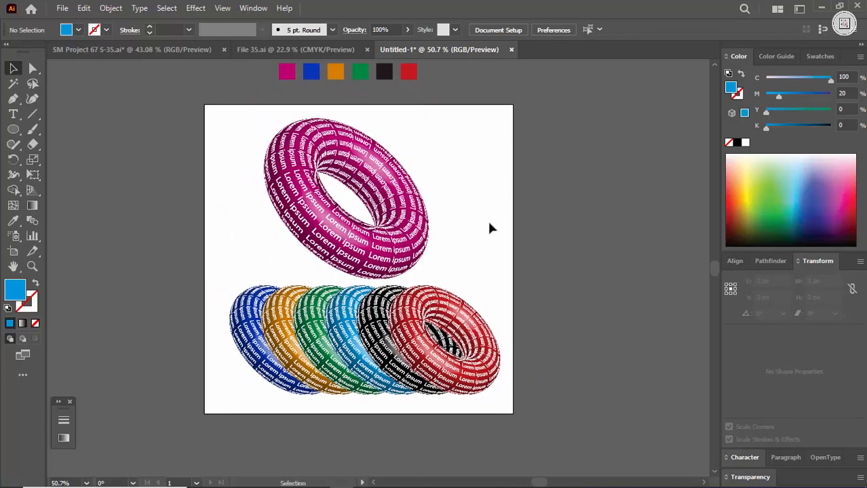
key(f)
key(f)
drag(414, 150, 442, 172)
ctrl+click(456, 177)
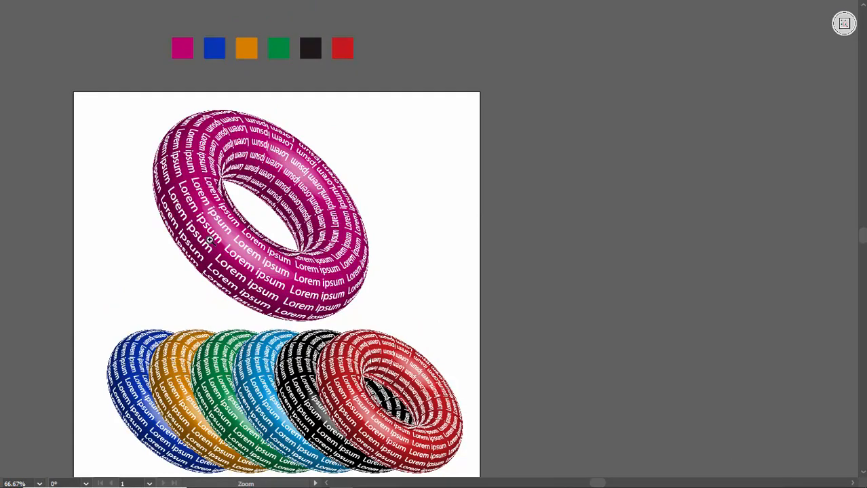
drag(361, 293, 397, 247)
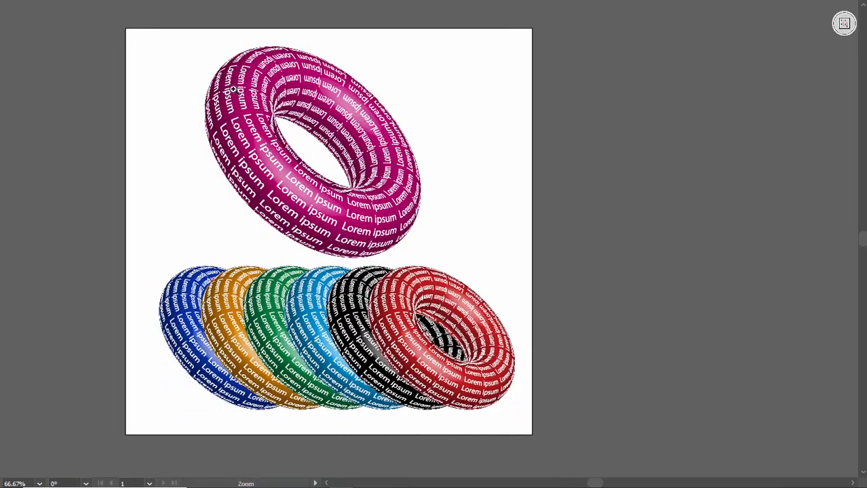
drag(263, 79, 391, 292)
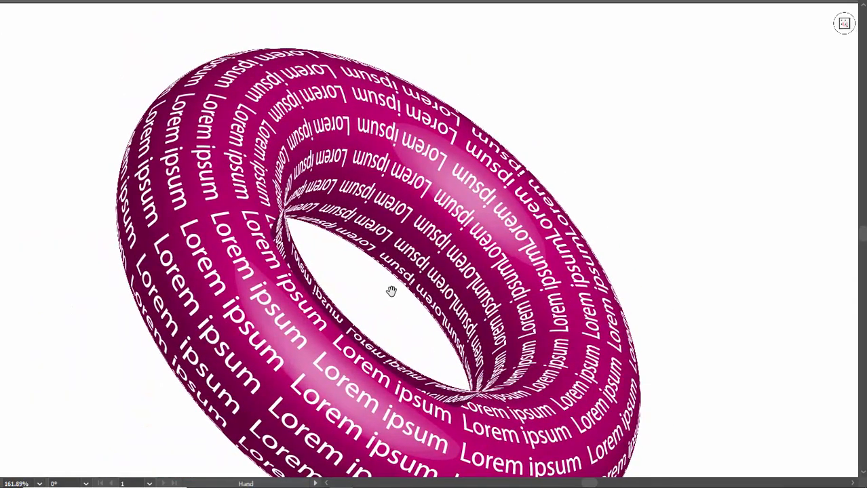
drag(410, 248, 354, 234)
drag(485, 290, 474, 155)
drag(552, 282, 553, 137)
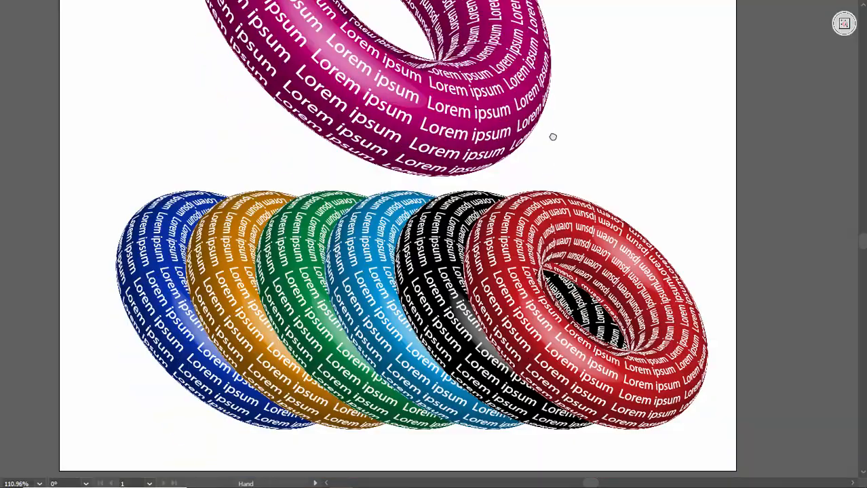
- Examine the wrapped text and shading across the lower-row rings and the magenta ring at close range
drag(200, 302, 543, 199)
mouse_move(476, 165)
mouse_down()
mouse_move(534, 206)
mouse_move(539, 196)
mouse_move(468, 201)
mouse_move(505, 200)
mouse_move(380, 244)
mouse_move(335, 271)
mouse_move(135, 279)
mouse_move(337, 277)
mouse_move(216, 263)
mouse_up()
drag(339, 265, 247, 274)
drag(353, 251, 278, 296)
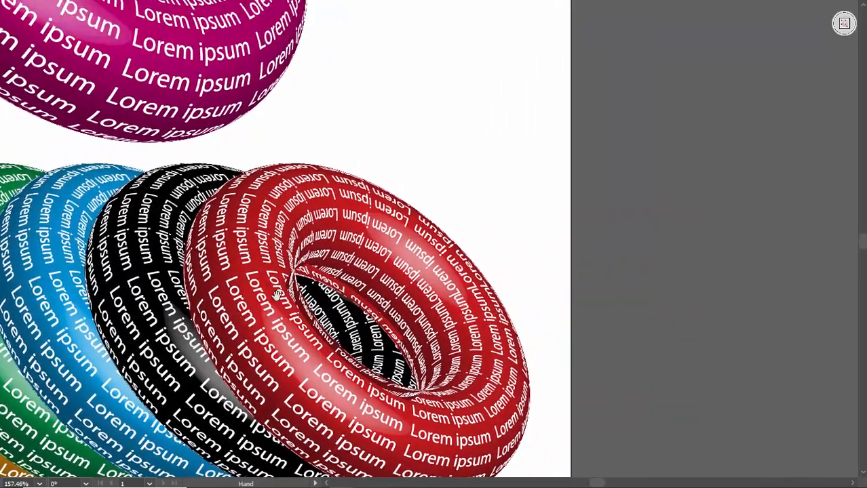
drag(254, 240, 579, 238)
drag(682, 215, 185, 206)
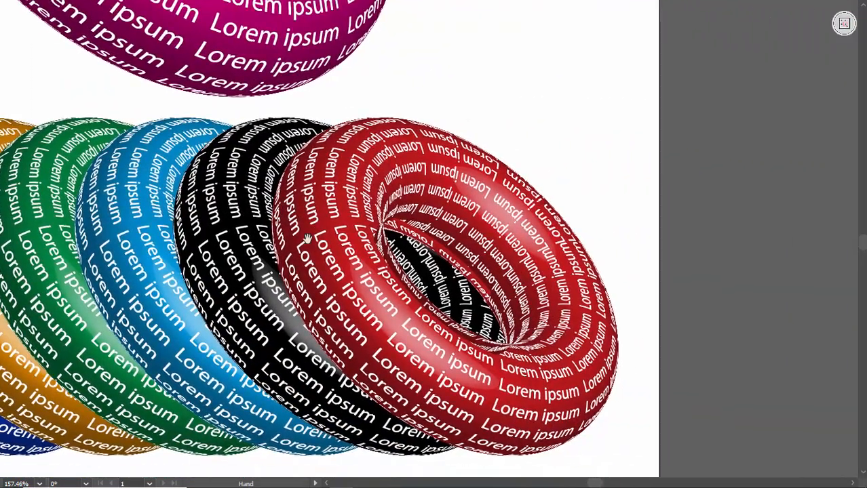
drag(341, 281, 327, 244)
drag(266, 218, 322, 241)
drag(373, 170, 326, 376)
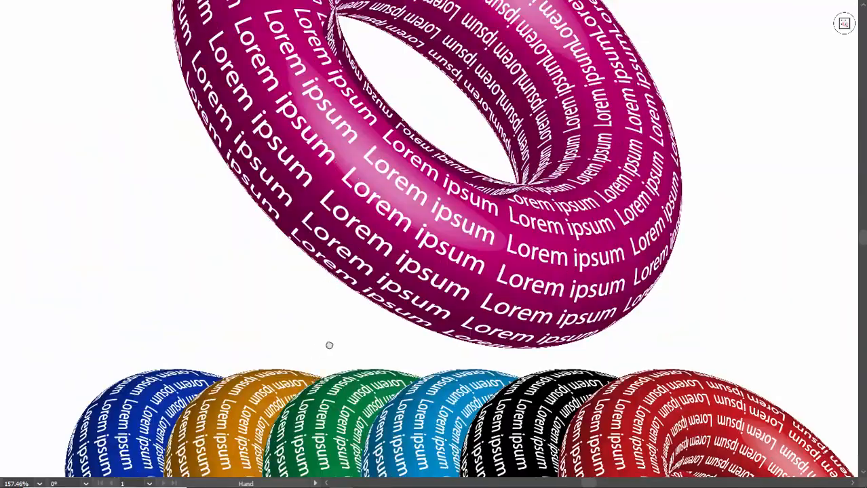
drag(371, 155, 363, 306)
drag(401, 257, 424, 212)
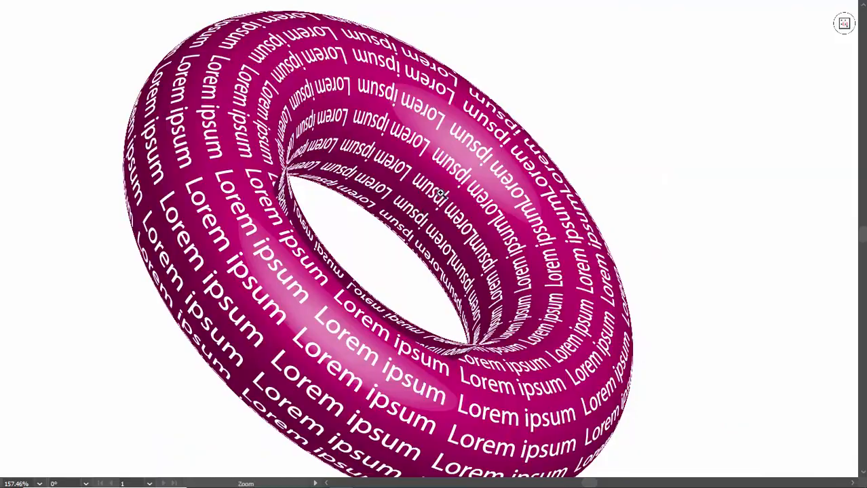
- Review the whole artboard composition with the large magenta ring above the row of six rings
scroll(440, 194, down, 6)
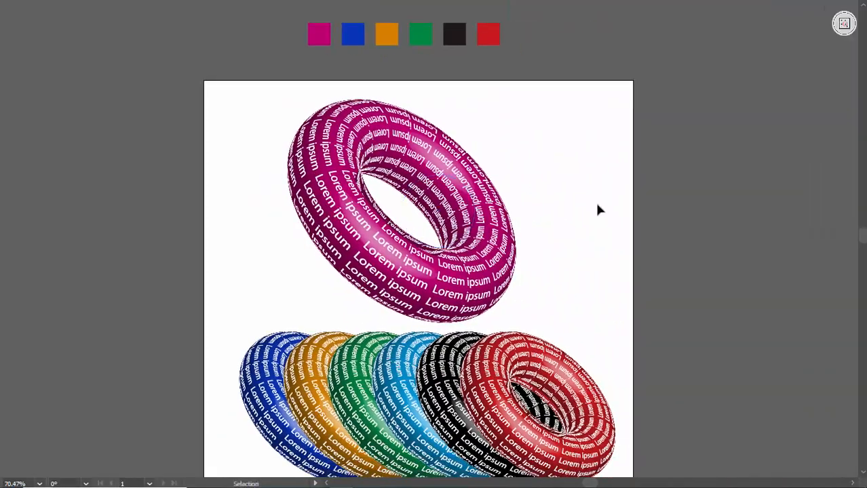
drag(599, 211, 676, 153)
ctrl+click(506, 190)
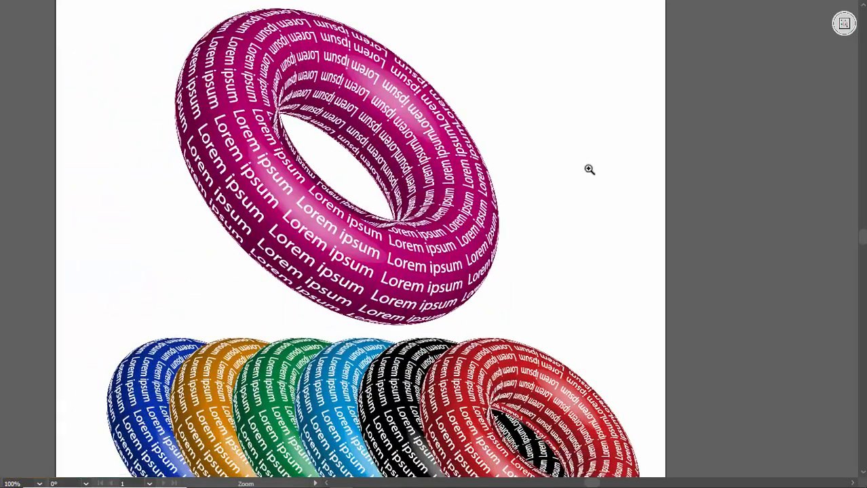
drag(589, 170, 715, 133)
ctrl+click(569, 217)
drag(404, 246, 388, 247)
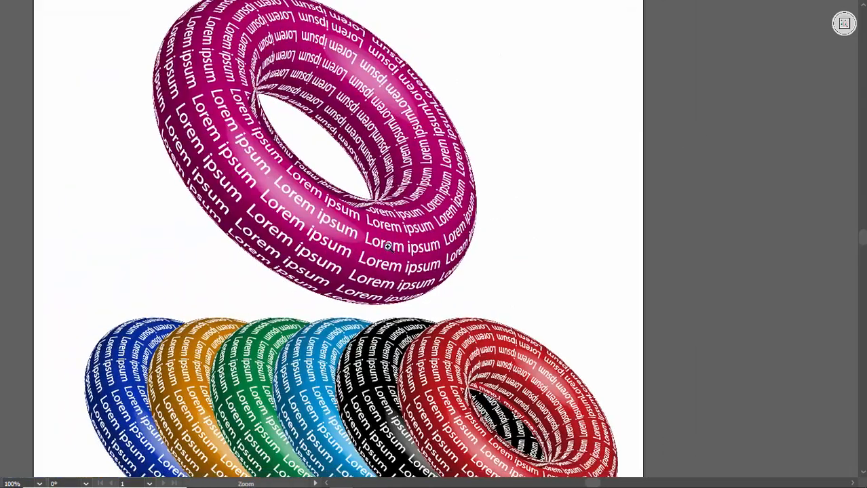
alt+click(388, 247)
alt+click(391, 248)
click(354, 268)
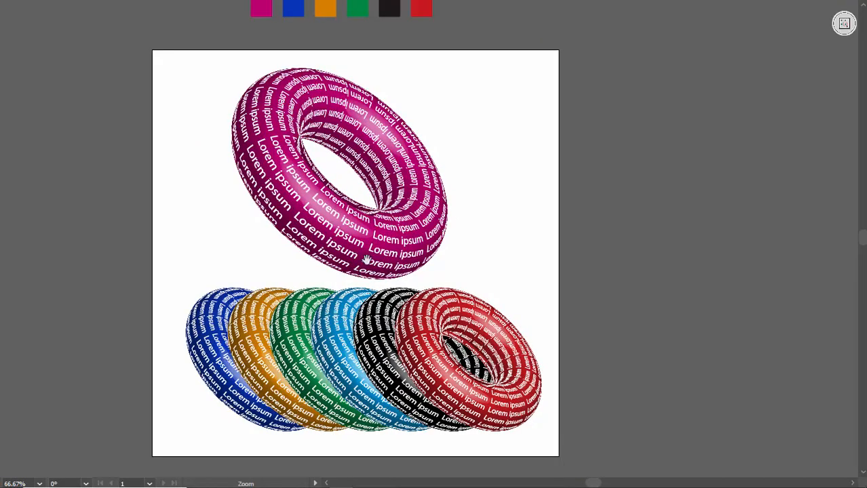
drag(468, 207, 540, 203)
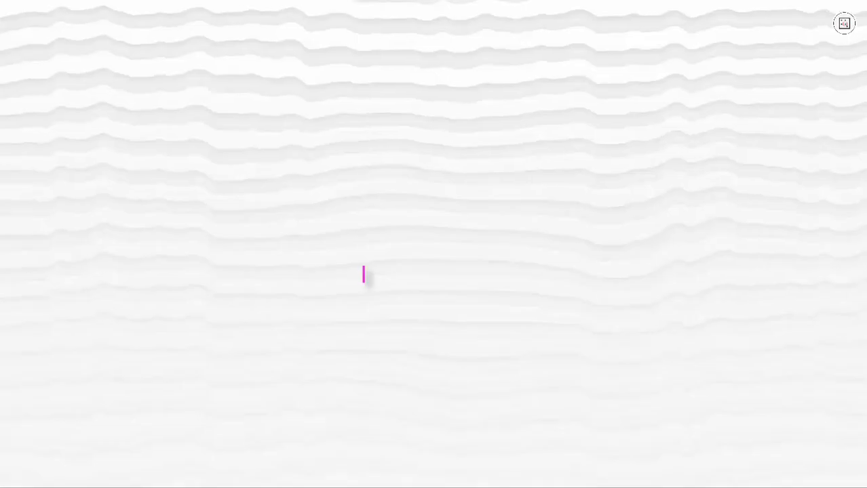